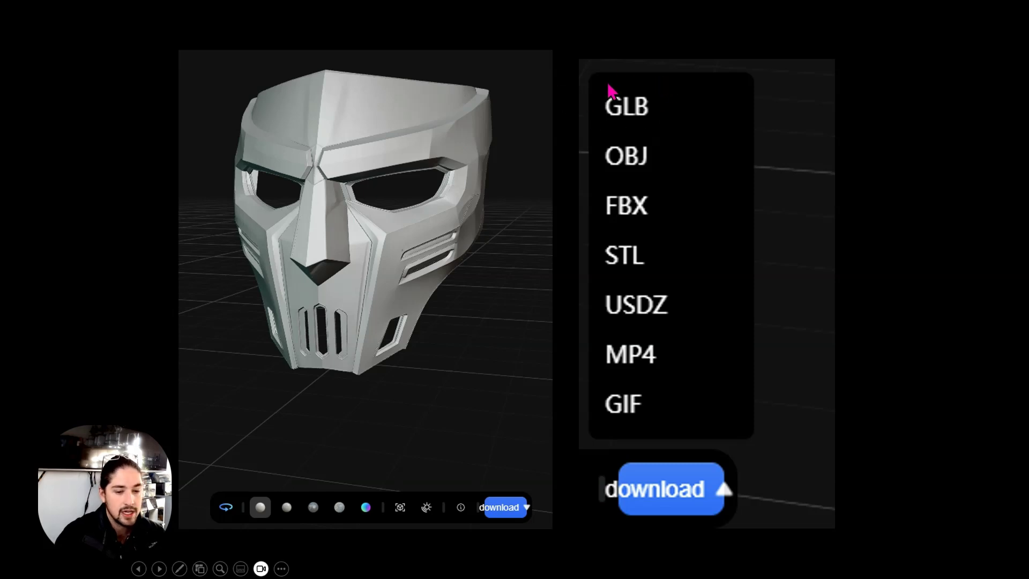
key("Right")
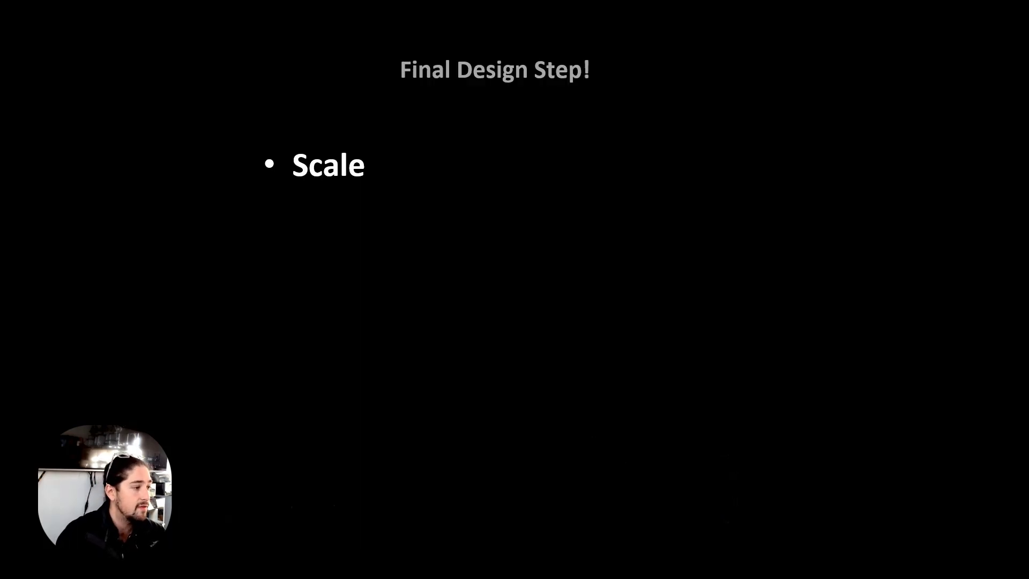
key("Right")
key("Right")
key("Right")
key("Right")
key("Right")
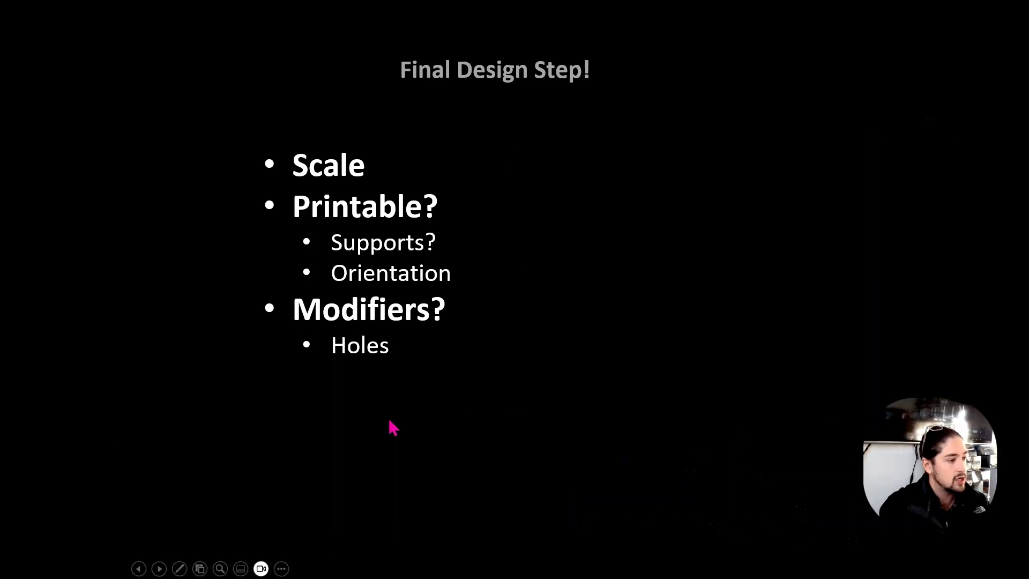
key("Right")
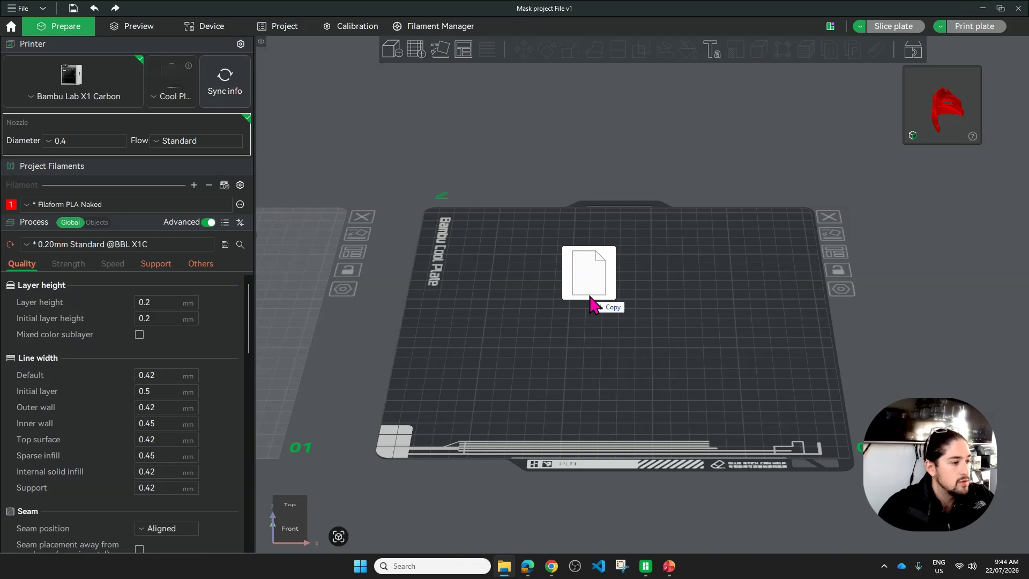
- Import the GLB mask file onto the build plate and scale it to millimetres
left_click_drag(588, 297, 591, 294)
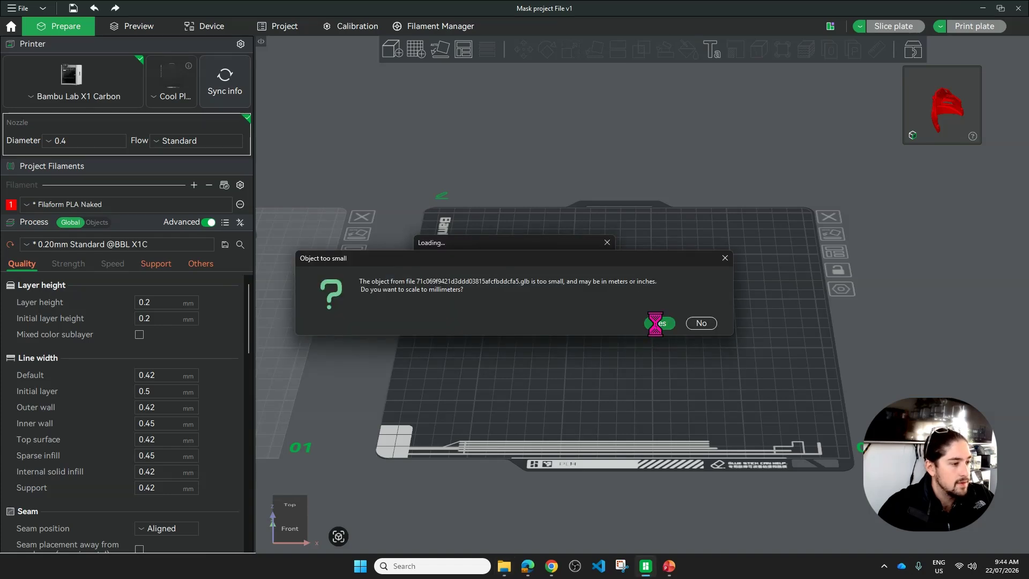
left_click(658, 323)
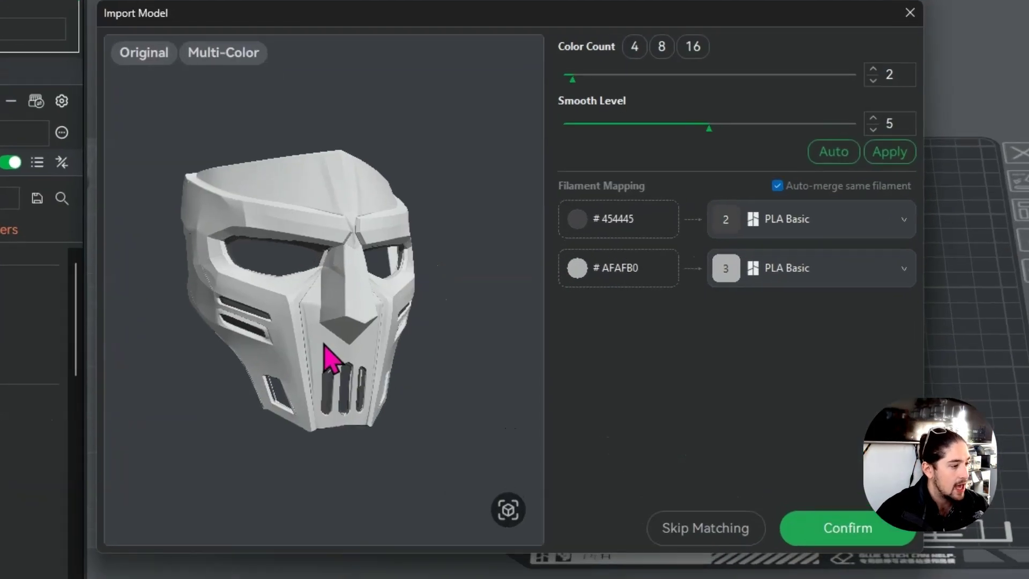
- Map both model colours, #454445 and #AFAFB0, to Filaform PLA Naked and confirm the import
left_click_drag(407, 341, 408, 305)
left_click_drag(329, 285, 188, 46)
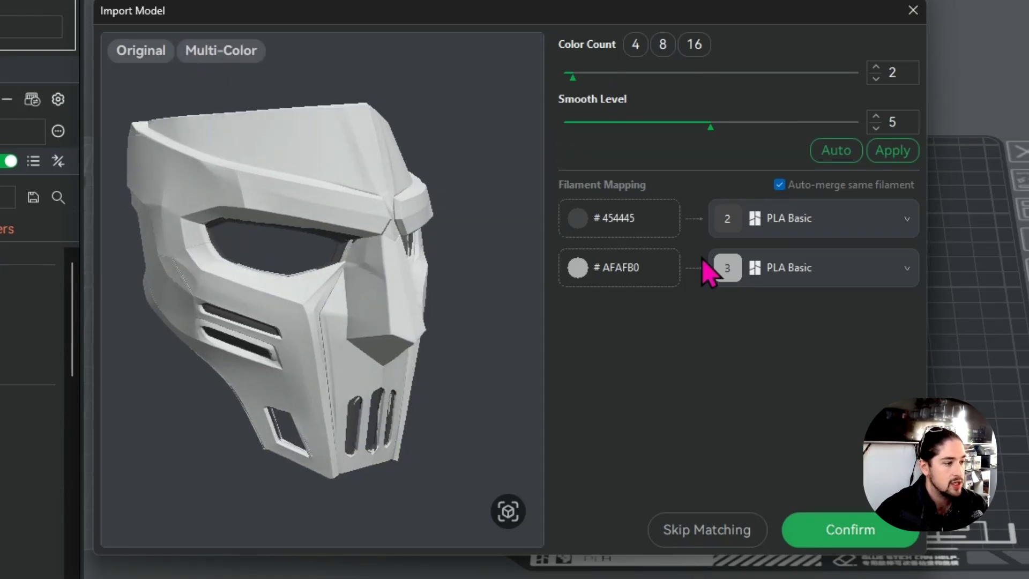
left_click(725, 268)
left_click(809, 290)
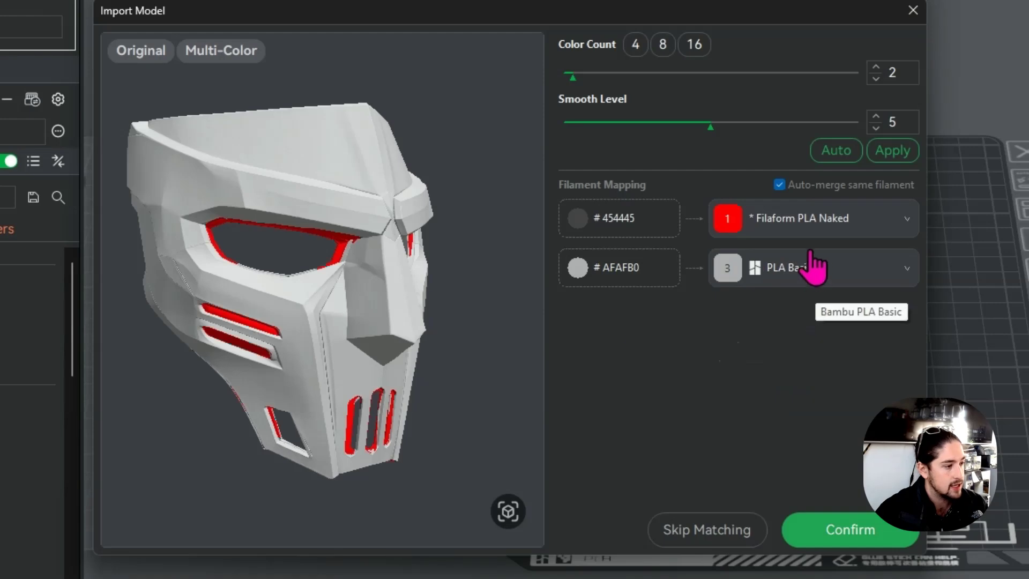
left_click(819, 271)
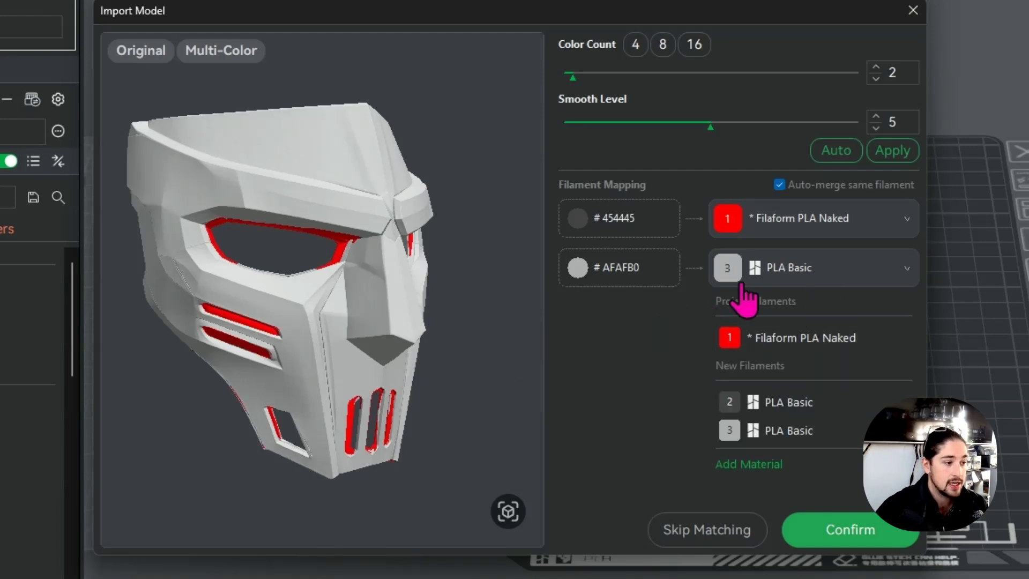
left_click_drag(483, 337, 363, 349)
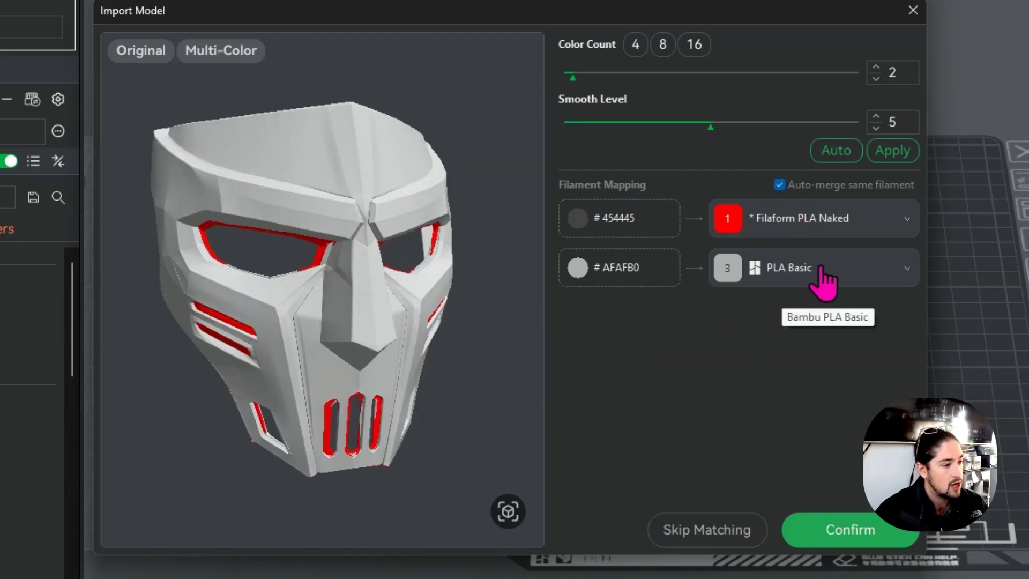
left_click(804, 276)
left_click(833, 343)
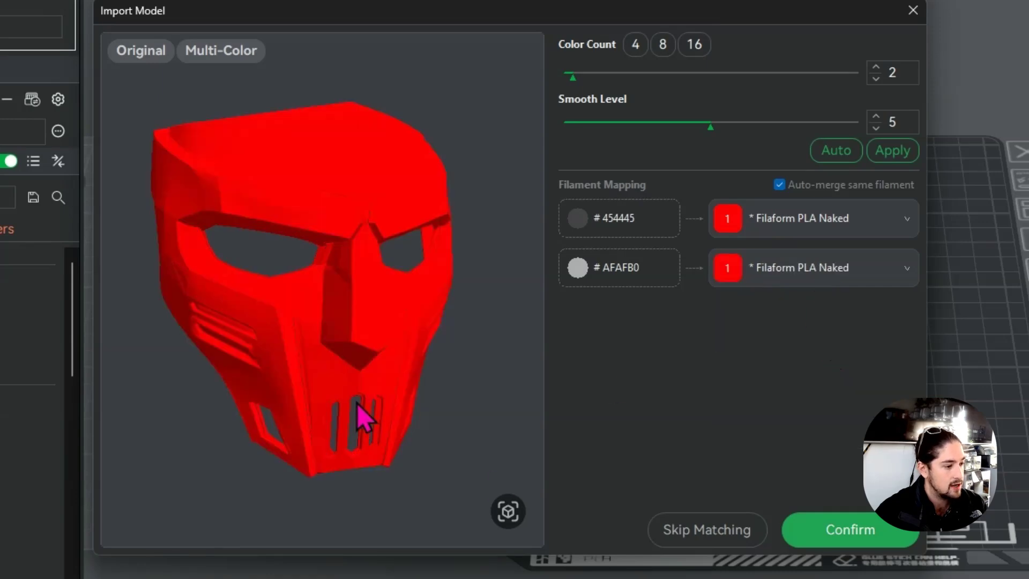
left_click(869, 531)
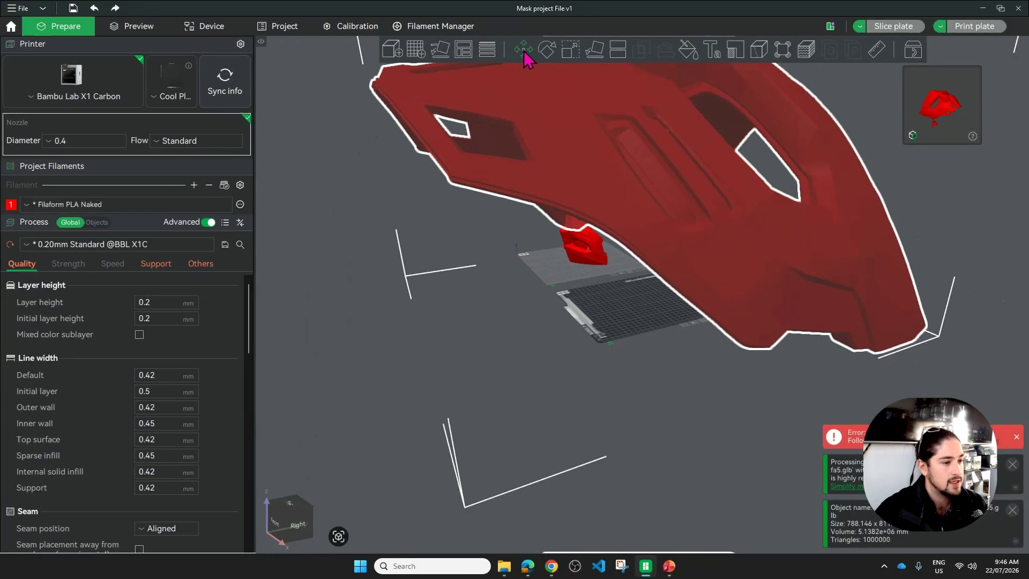
- Scale the imported mask down uniformly to about 19.74% so it fits on the plate
left_click(570, 50)
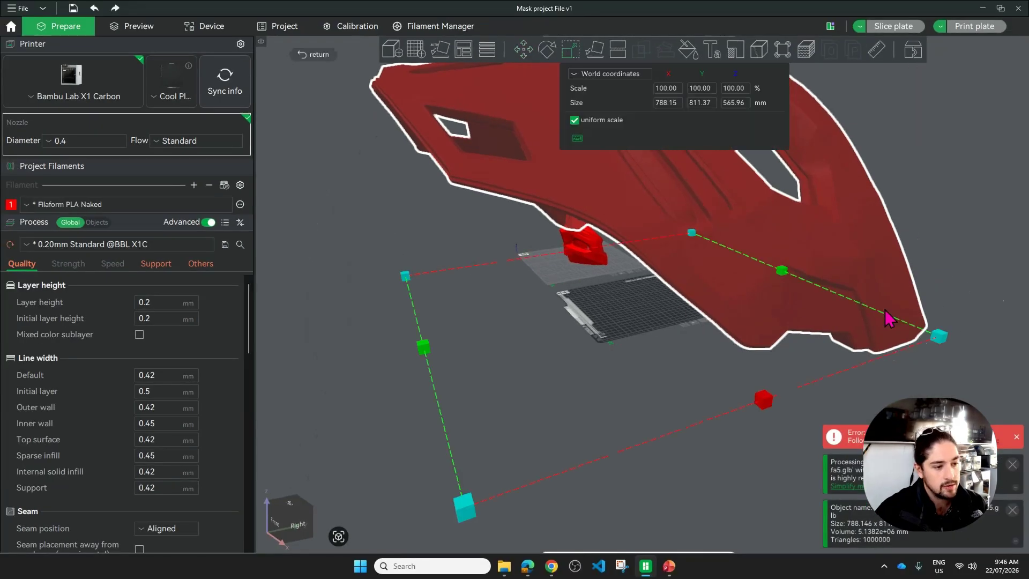
left_click_drag(889, 319, 680, 347)
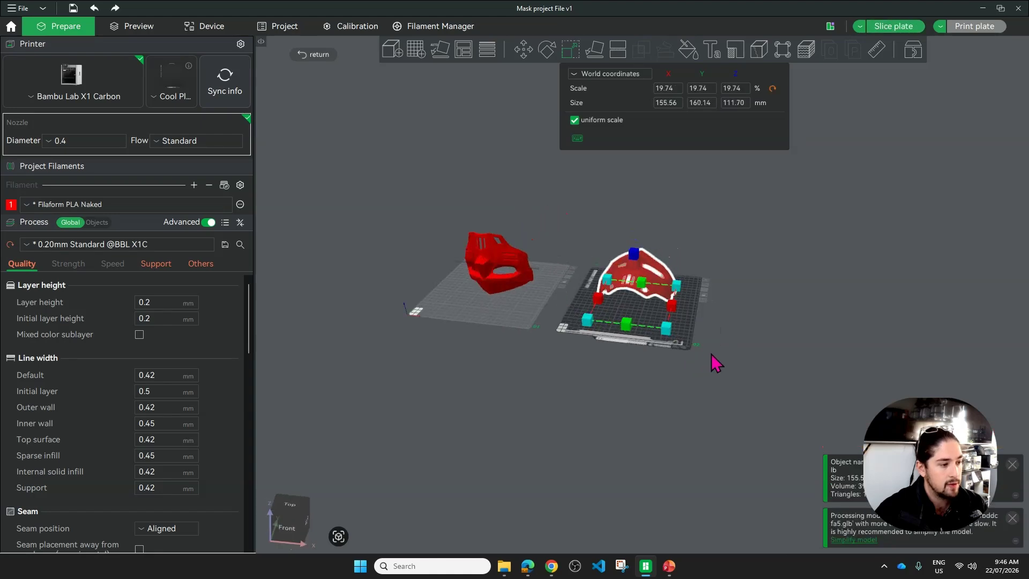
scroll(731, 363, "up", 5)
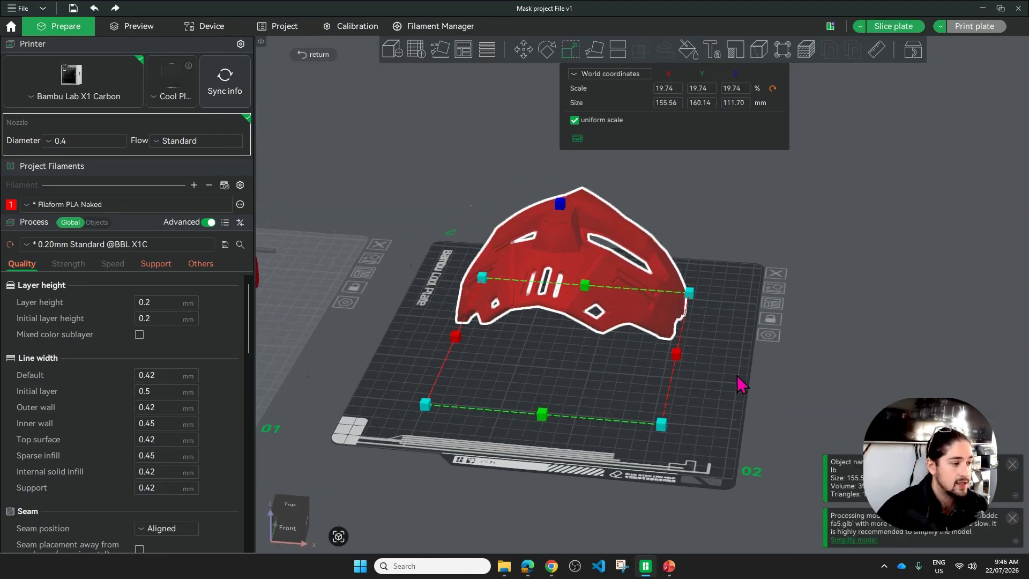
- Rotate the mask about the vertical axis to about 38° on the plate
left_click_drag(738, 377, 757, 336)
scroll(744, 370, "up", 1)
left_click_drag(732, 285, 669, 385)
left_click(663, 413)
left_click_drag(670, 257, 658, 175)
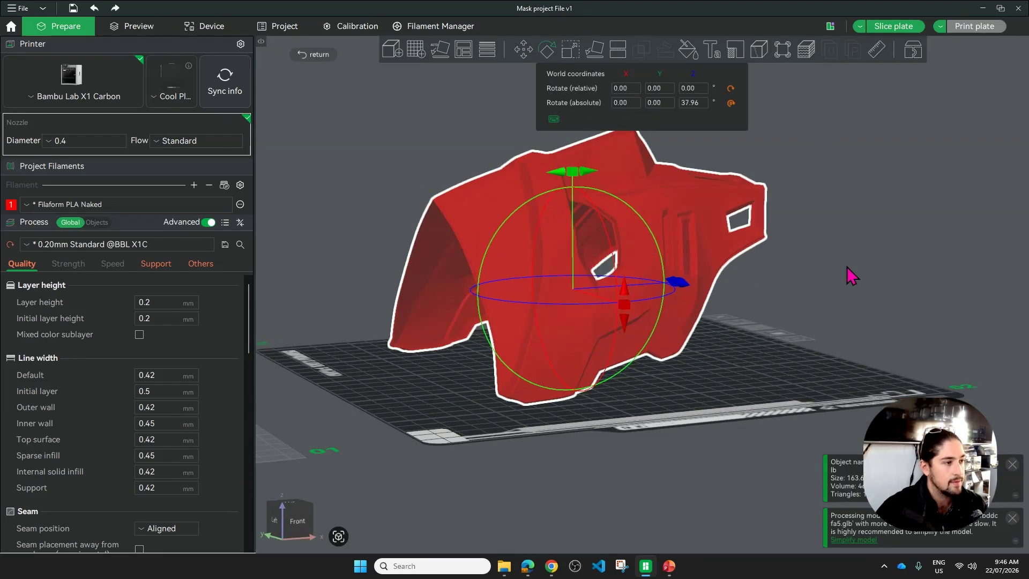
left_click(795, 305)
left_click_drag(753, 371, 654, 330)
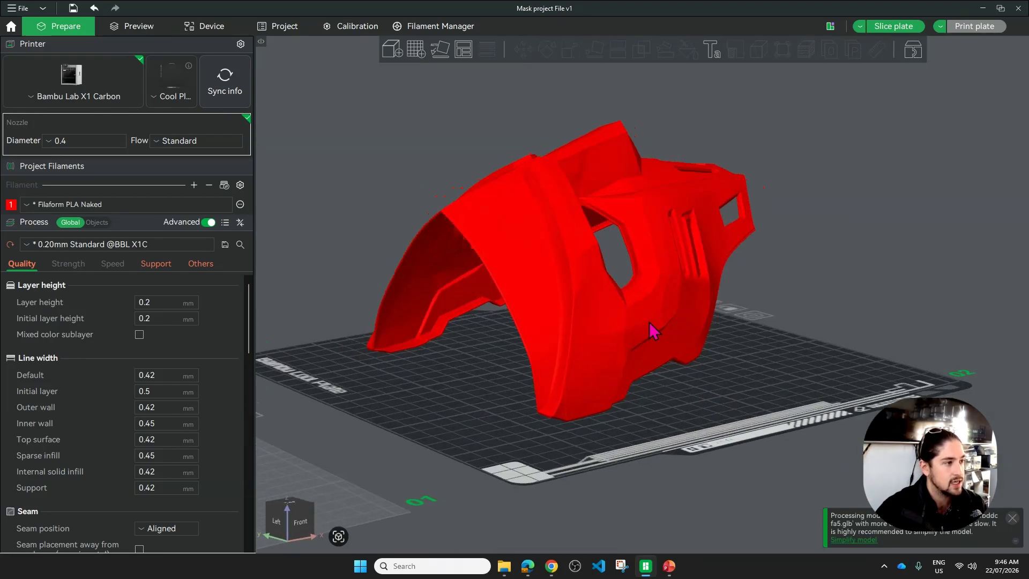
- Lay the mask on its forehead-edge facet using convex hull mode, and undo the stray change made after placing it
left_click(555, 214)
left_click(597, 49)
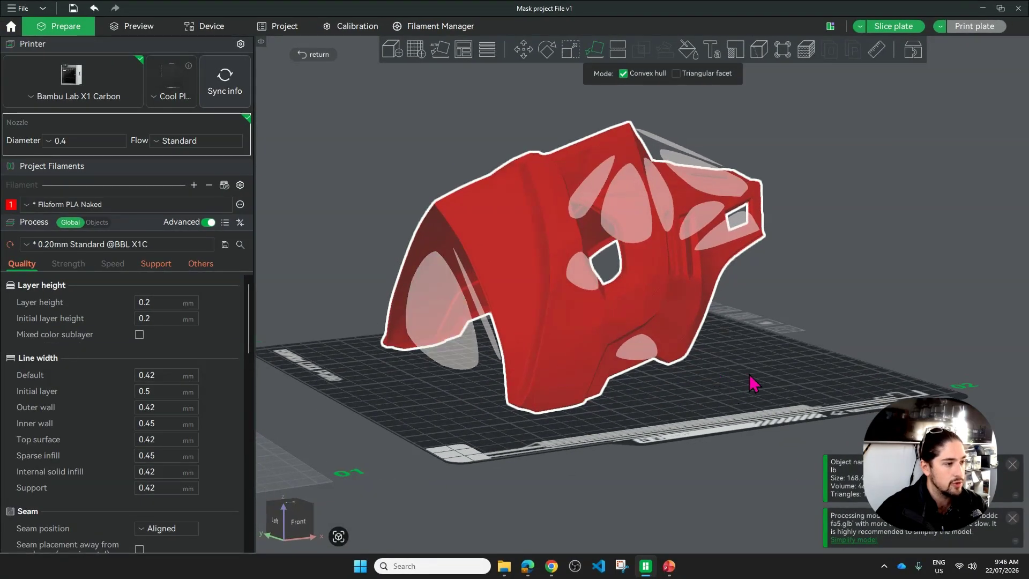
left_click_drag(753, 383, 768, 419)
left_click(434, 321)
left_click(723, 412)
scroll(782, 405, "down", 2)
left_click(659, 397)
mouse_move(658, 396)
left_mouse_down()
mouse_move(670, 420)
mouse_move(639, 406)
mouse_move(653, 407)
left_mouse_up()
key("ctrl+z")
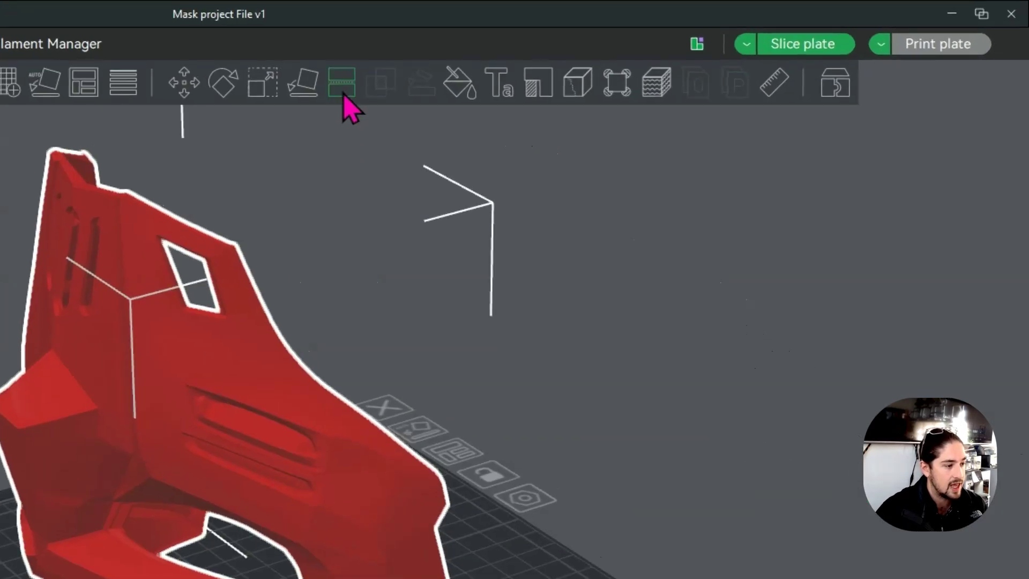
- Cut the mask's base with a horizontal plane at 2.31 mm height, keeping only the upper object A
left_click(619, 54)
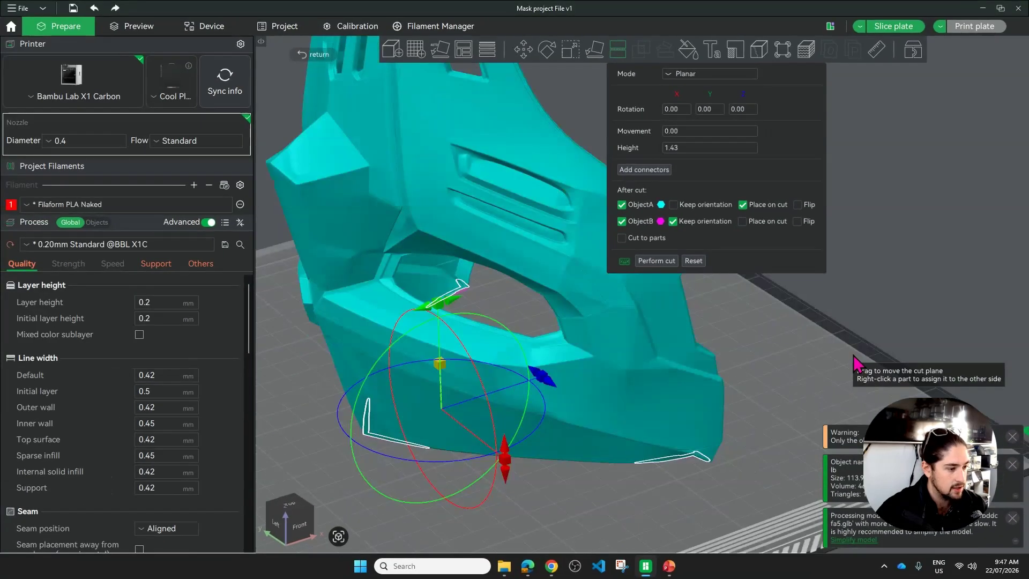
left_click_drag(296, 432, 294, 397)
left_click_drag(448, 383, 447, 374)
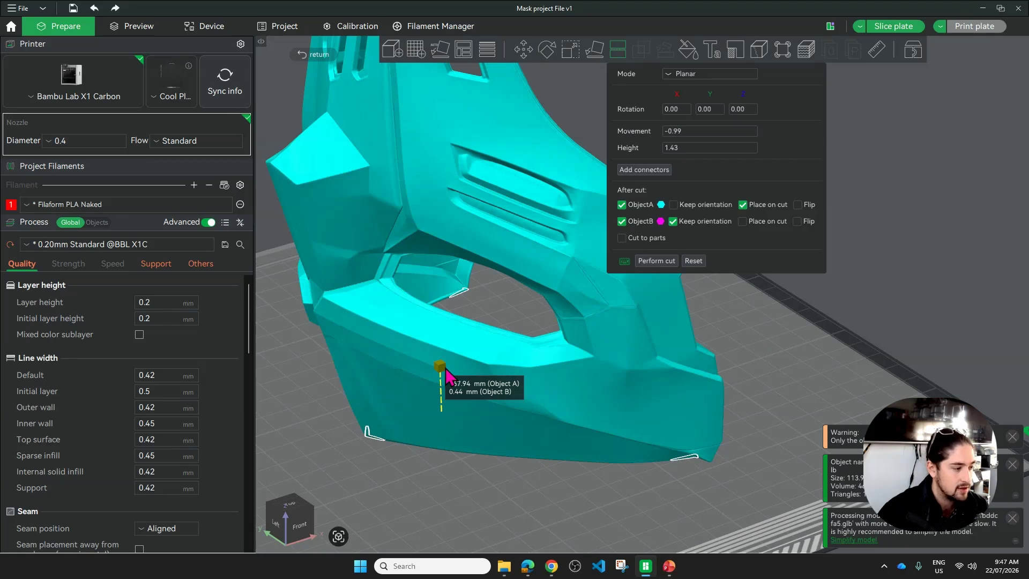
left_click_drag(447, 370, 444, 363)
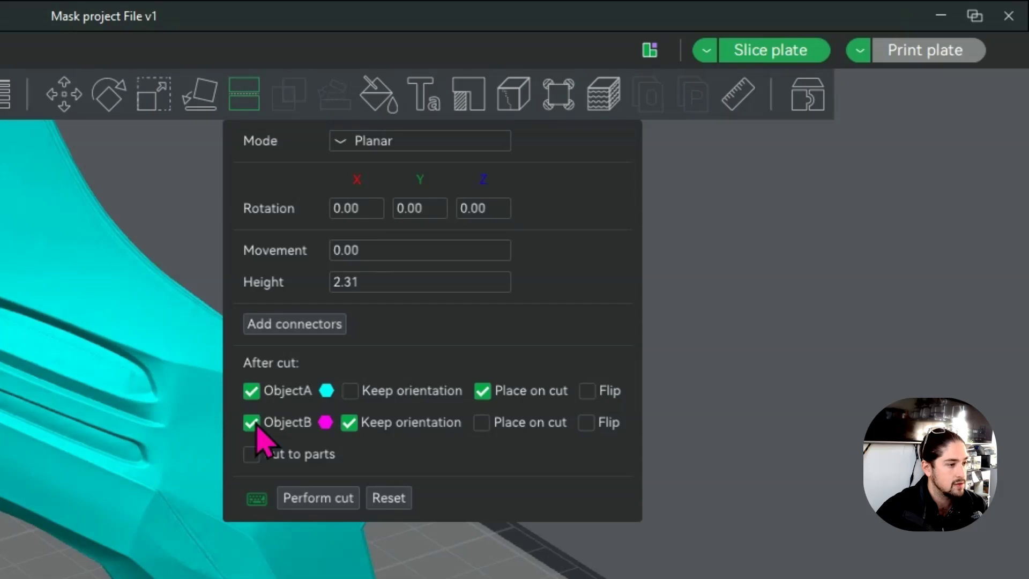
left_click(251, 422)
left_click(317, 496)
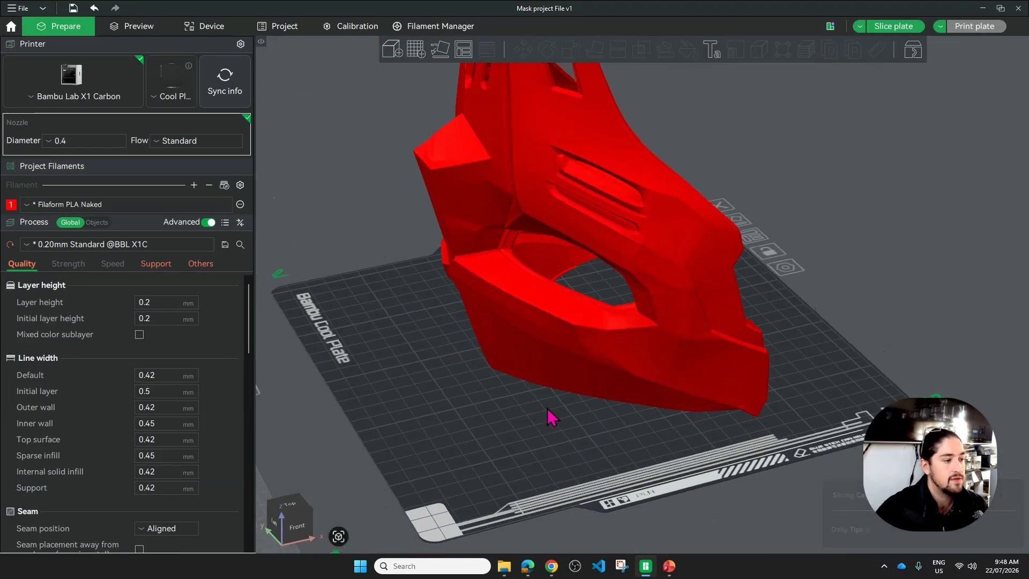
- Review the quality and strength settings, including seam, shell layers and sparse infill
left_click_drag(549, 408, 593, 431)
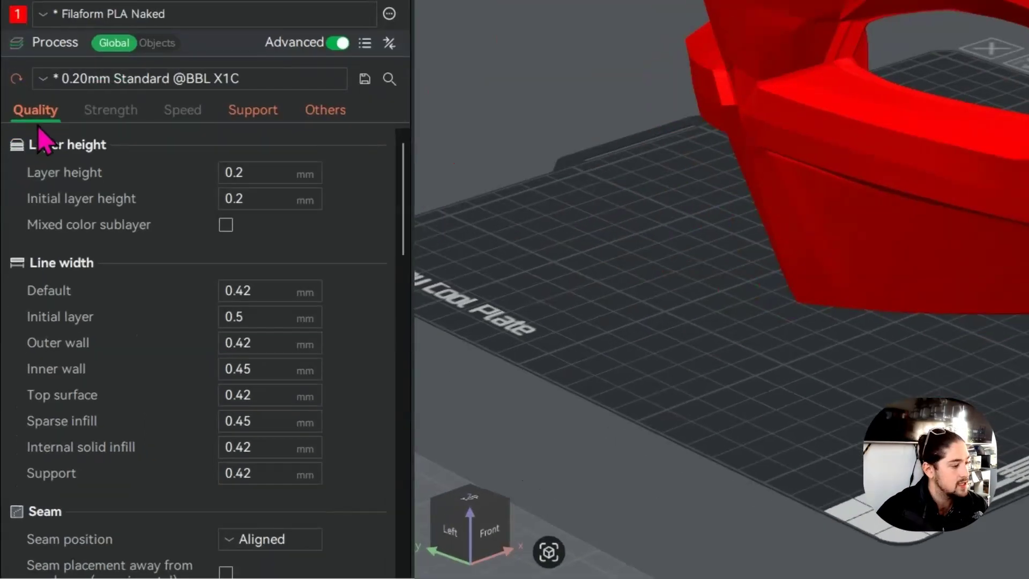
scroll(136, 415, "down", 15)
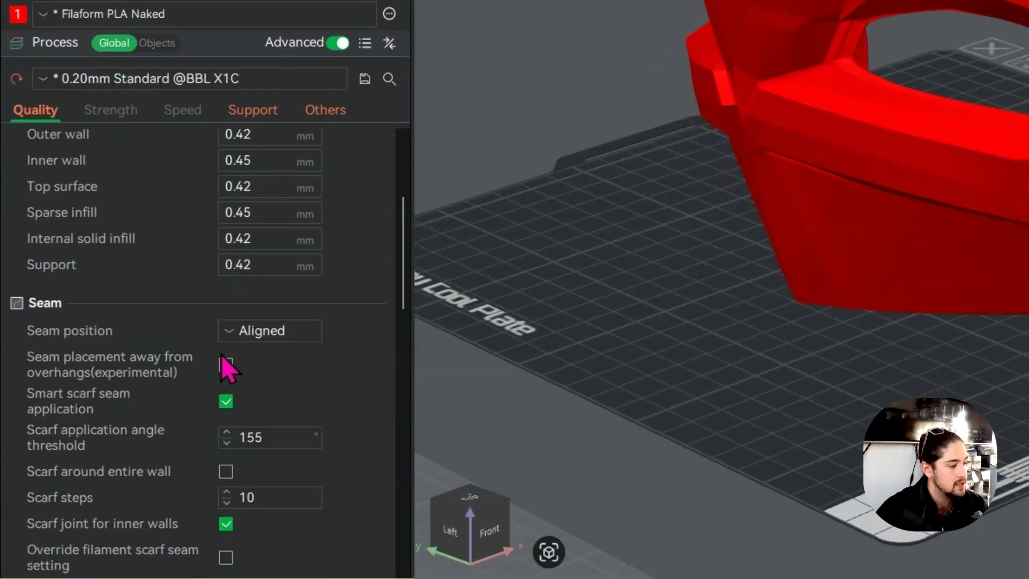
scroll(345, 348, "down", 5)
scroll(336, 339, "up", 2)
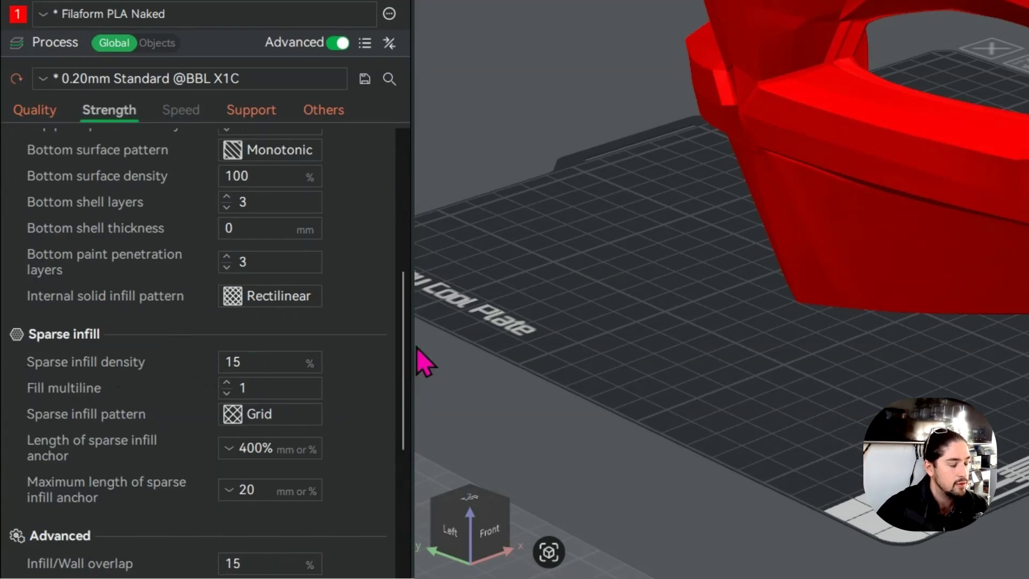
mouse_move(1027, 390)
left_mouse_down()
mouse_move(1027, 475)
mouse_move(1017, 382)
left_mouse_up()
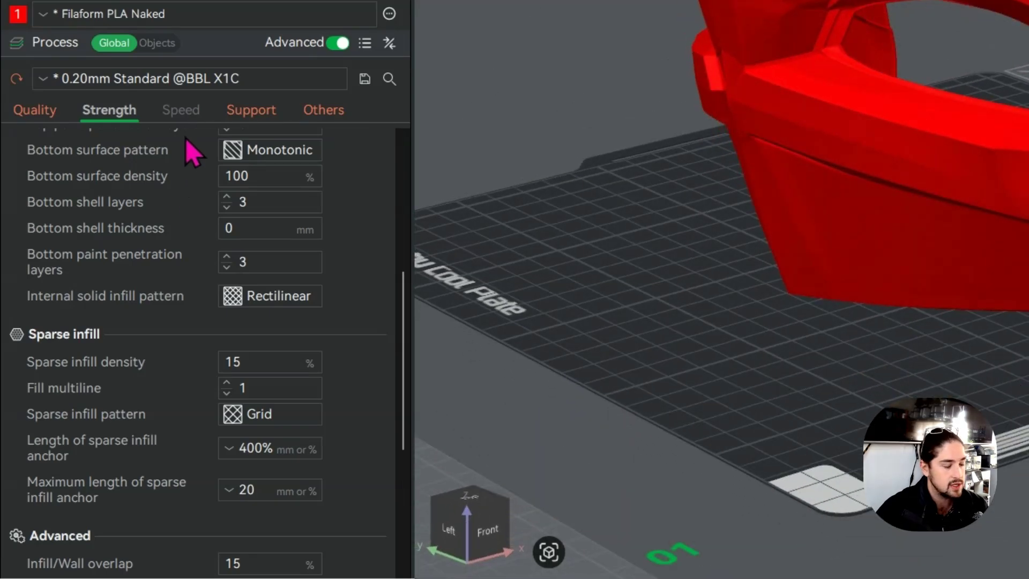
- Review the support settings and examine the mask's lower overhangs from a low angle
left_click(251, 110)
scroll(356, 275, "up", 5)
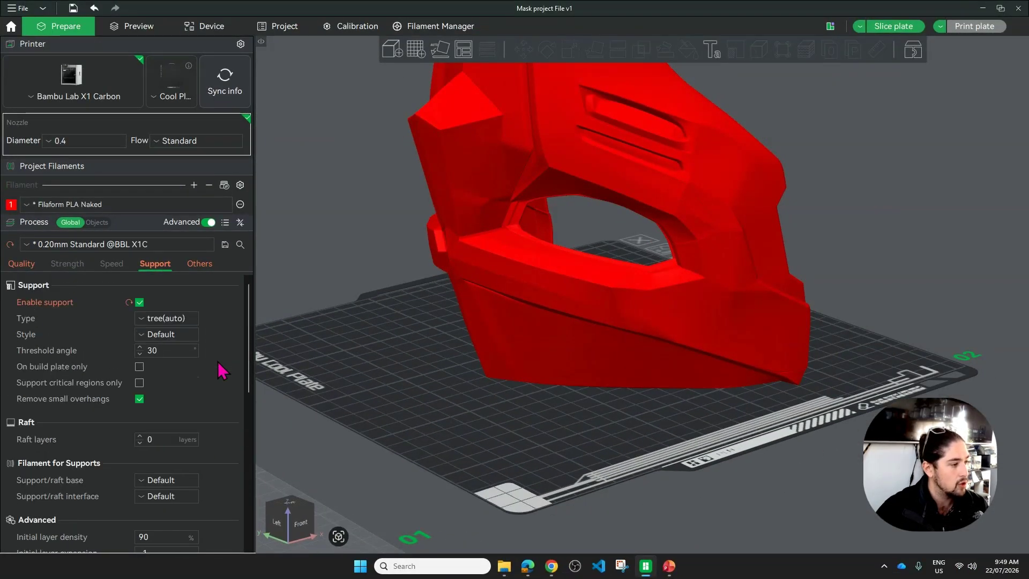
mouse_move(569, 417)
left_mouse_down()
mouse_move(516, 415)
mouse_move(568, 417)
left_mouse_up()
right_click_drag(568, 417, 556, 474)
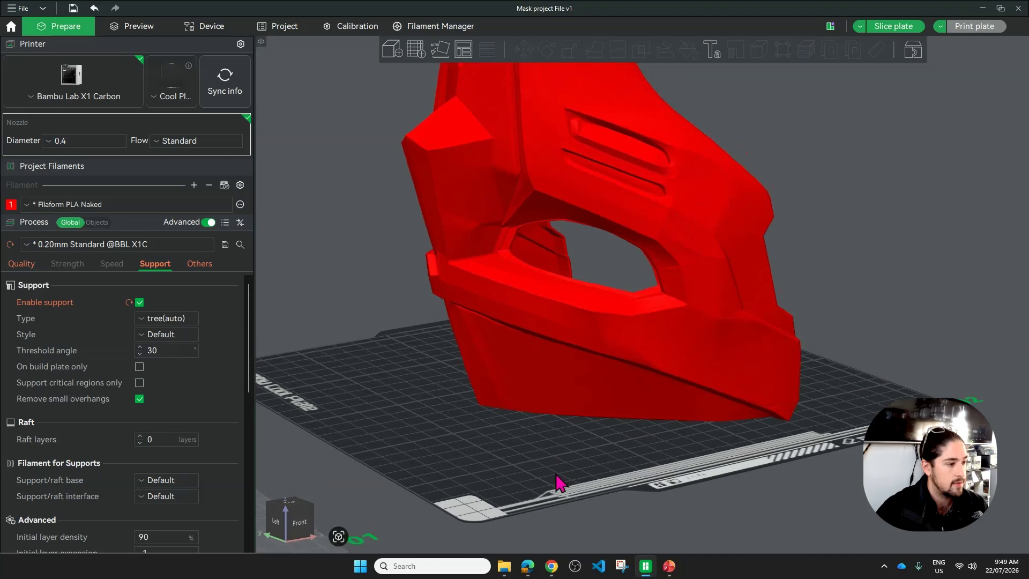
left_click_drag(556, 474, 536, 464)
scroll(465, 312, "up", 2)
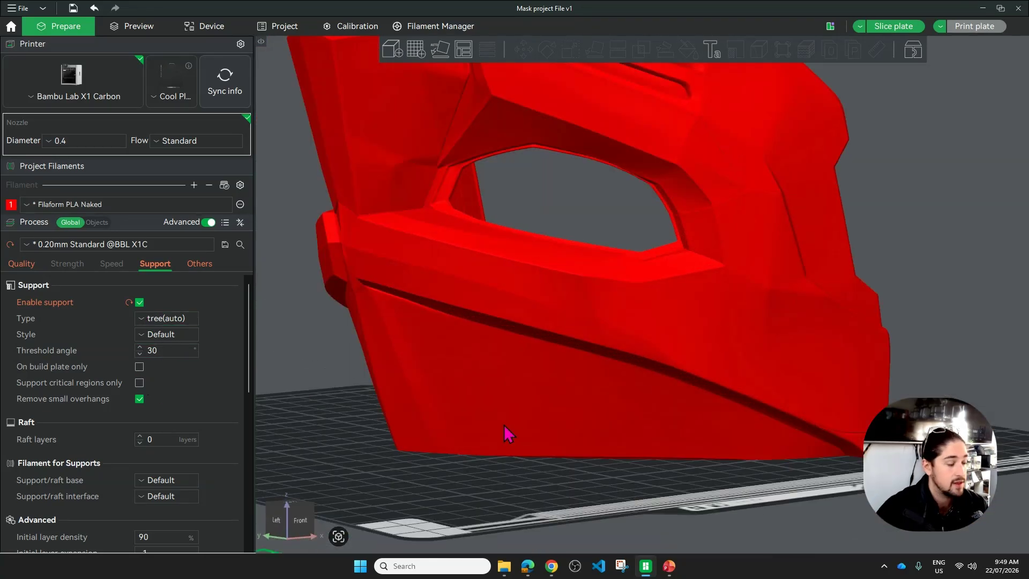
- Review the bed adhesion settings for brim type and width, and inspect the mask's underside contact area
left_click(200, 265)
scroll(303, 437, "down", 2)
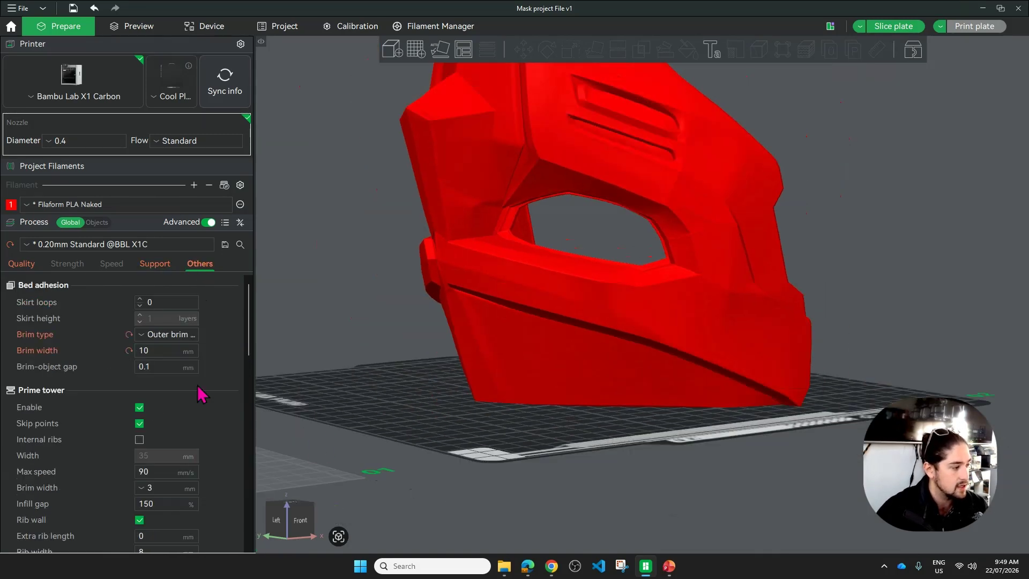
left_click_drag(362, 429, 447, 381)
scroll(646, 302, "up", 9)
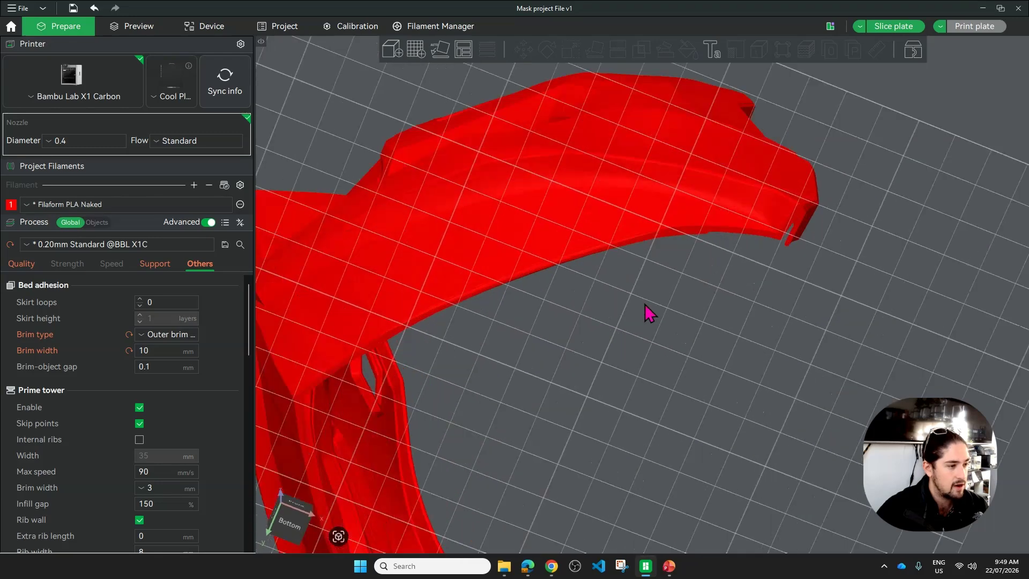
left_click_drag(882, 147, 436, 445)
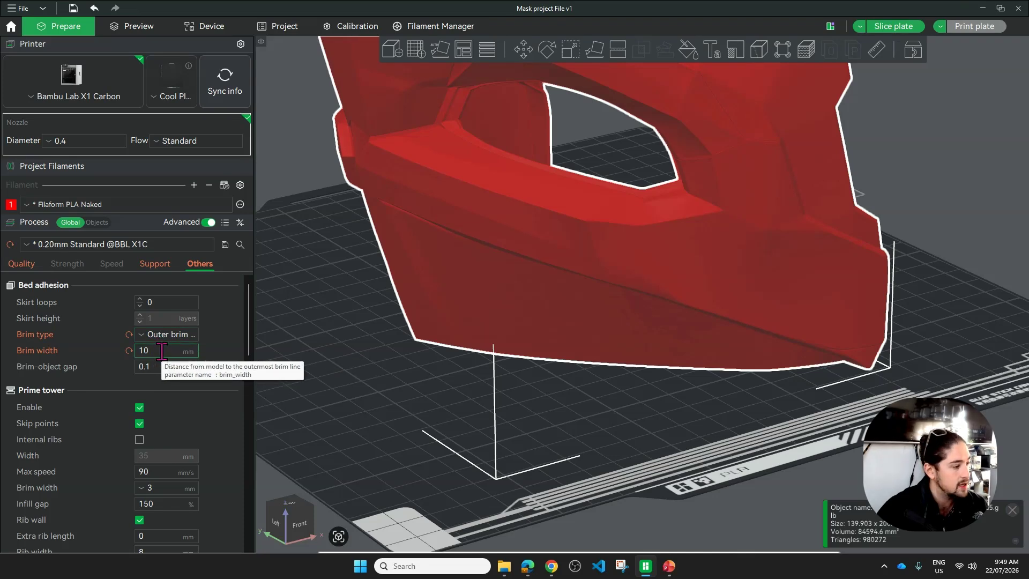
left_click(934, 338)
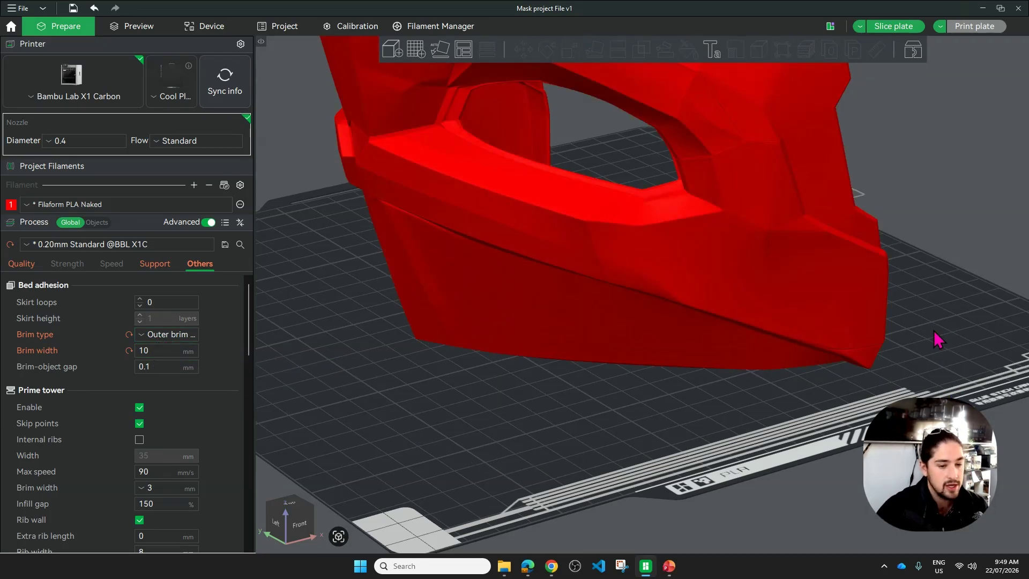
- Add a cylinder to the mask on plate 2 as a negative part
scroll(937, 339, "down", 1)
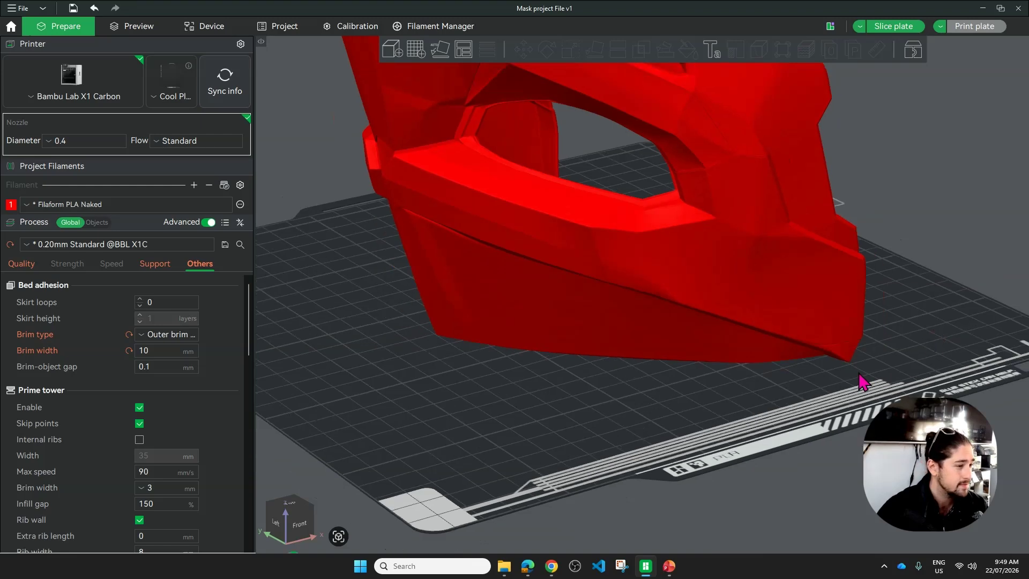
scroll(859, 374, "down", 4)
right_click_drag(603, 382, 646, 423)
left_click(761, 343)
right_click_drag(874, 293, 820, 311)
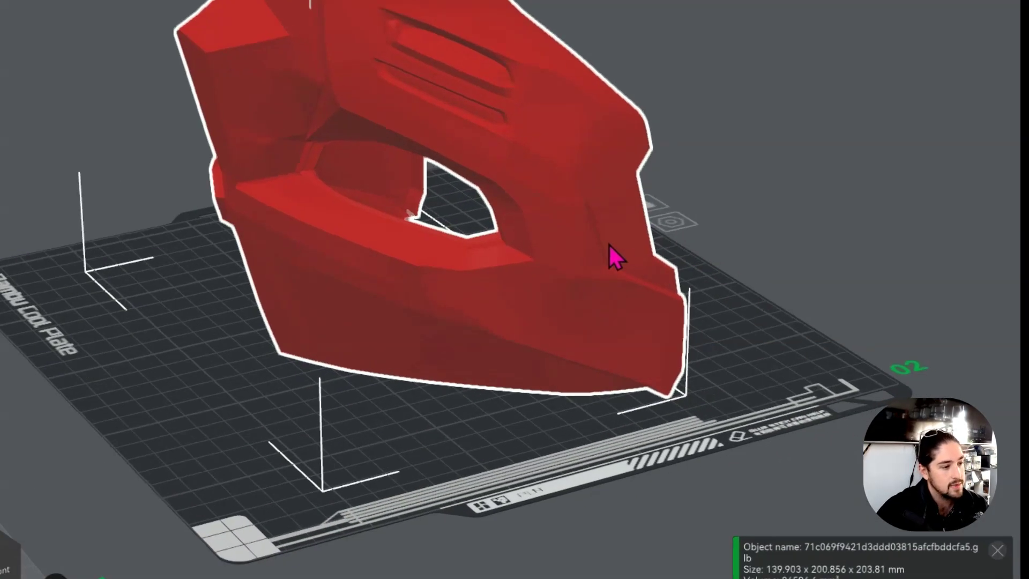
right_click(608, 244)
mouse_move(690, 355)
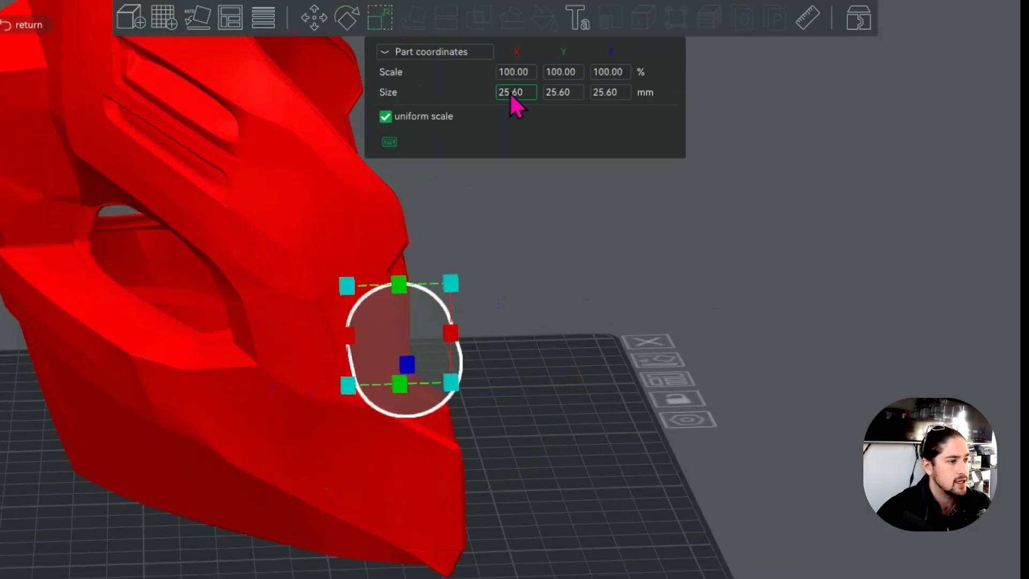
- Size the negative cylinder to 4 mm in X and Y and, without uniform scaling, 250 mm in Z
left_click(511, 93)
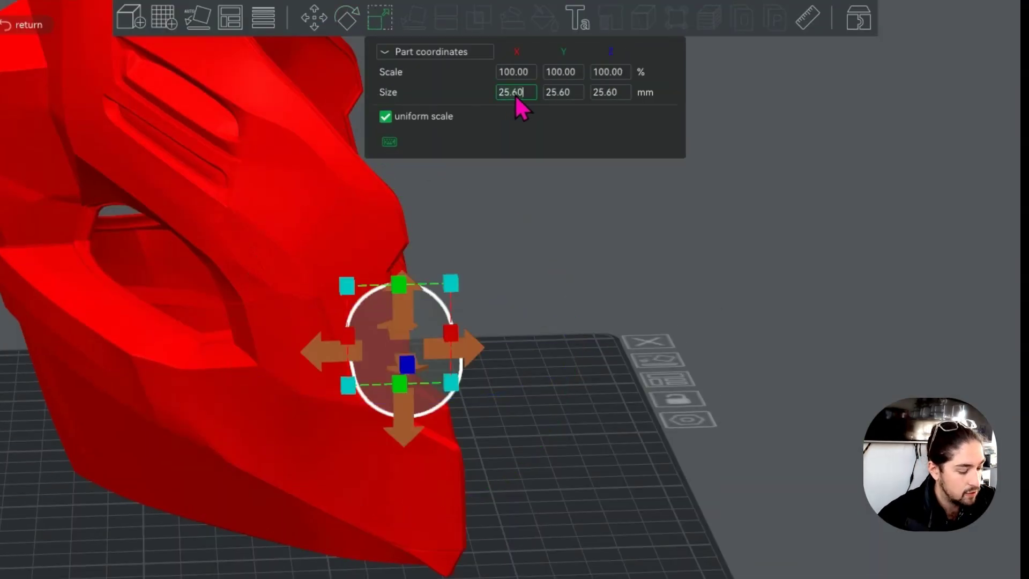
type("4")
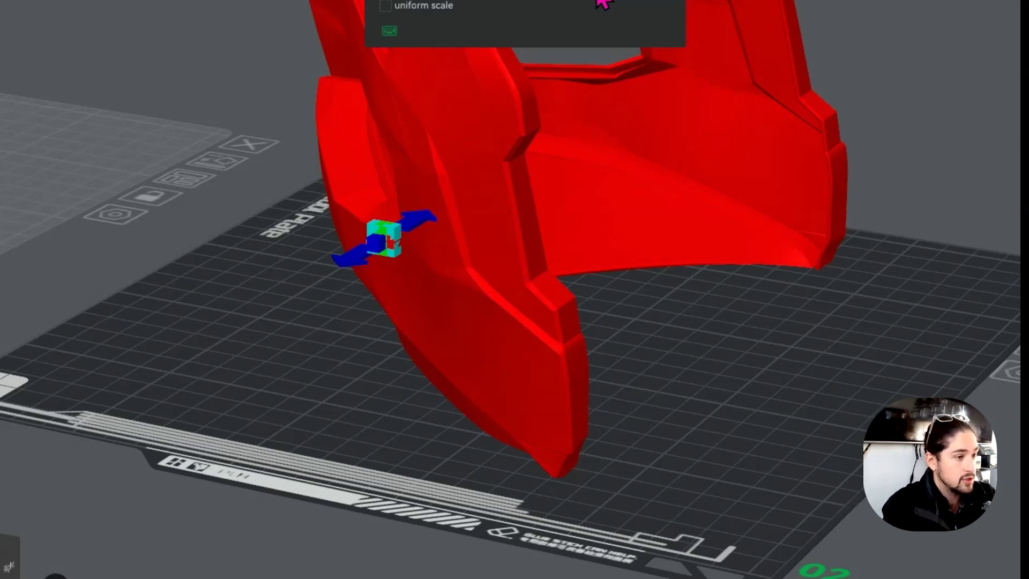
key("Return")
left_click(600, 0)
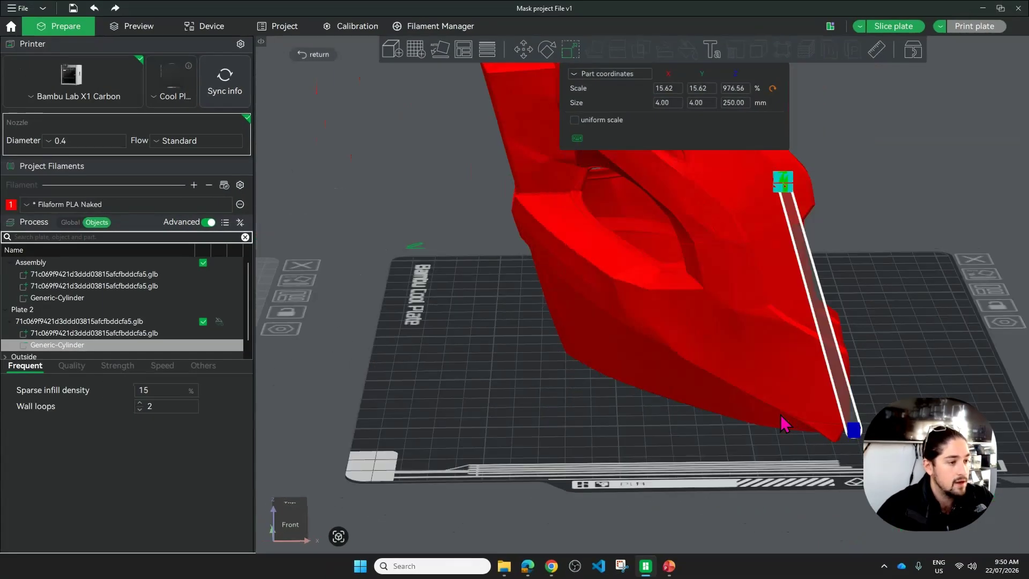
- Move the negative cylinder to the mask's rear side edge, at about X 480.50, Y 90.15 and Z 41.27 mm
left_click(526, 49)
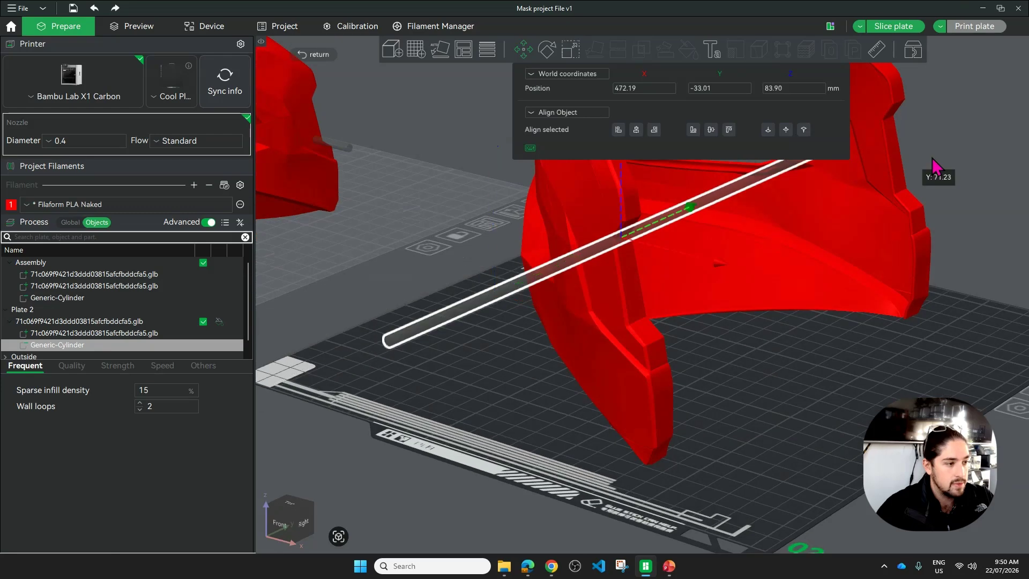
left_click_drag(931, 161, 998, 119)
scroll(769, 379, "down", 5)
left_click_drag(731, 373, 782, 347)
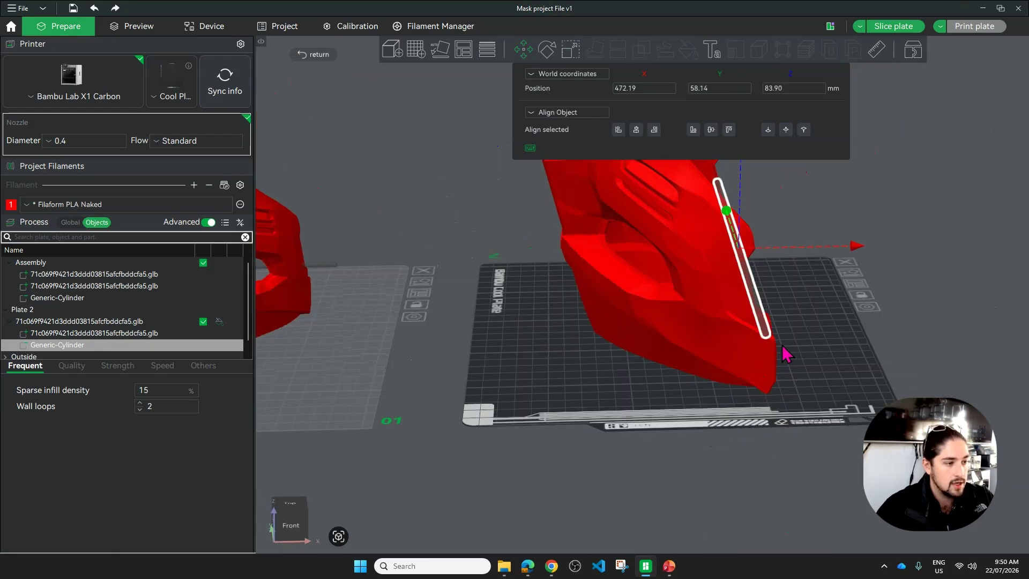
right_click_drag(809, 330, 802, 379)
scroll(802, 379, "up", 4)
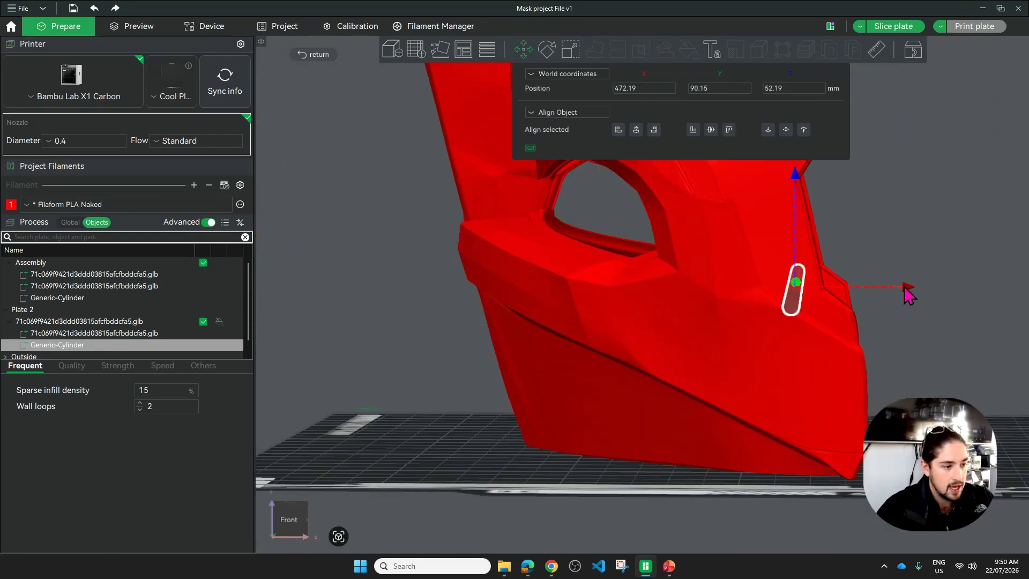
left_click_drag(906, 292, 940, 294)
left_click_drag(825, 179, 839, 230)
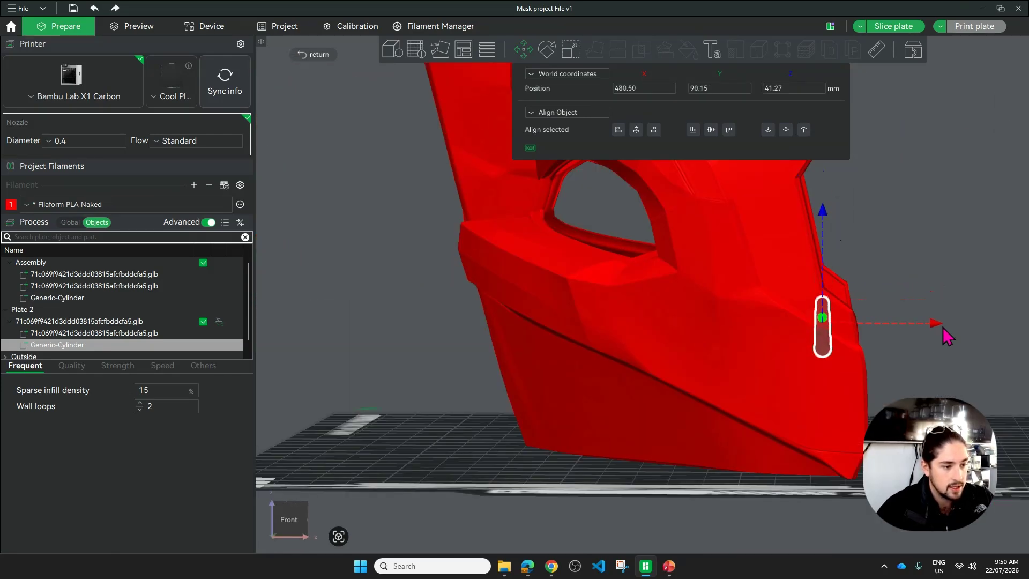
left_click_drag(948, 336, 850, 438)
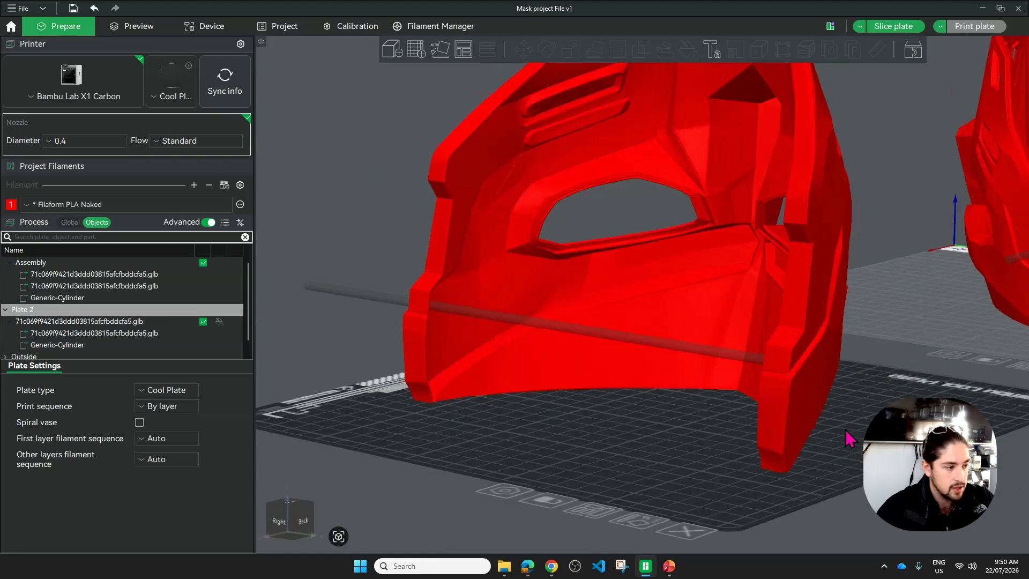
- Reposition the negative cylinder to pass through both rear side walls of the mask, and check it from several sides
left_click(356, 295)
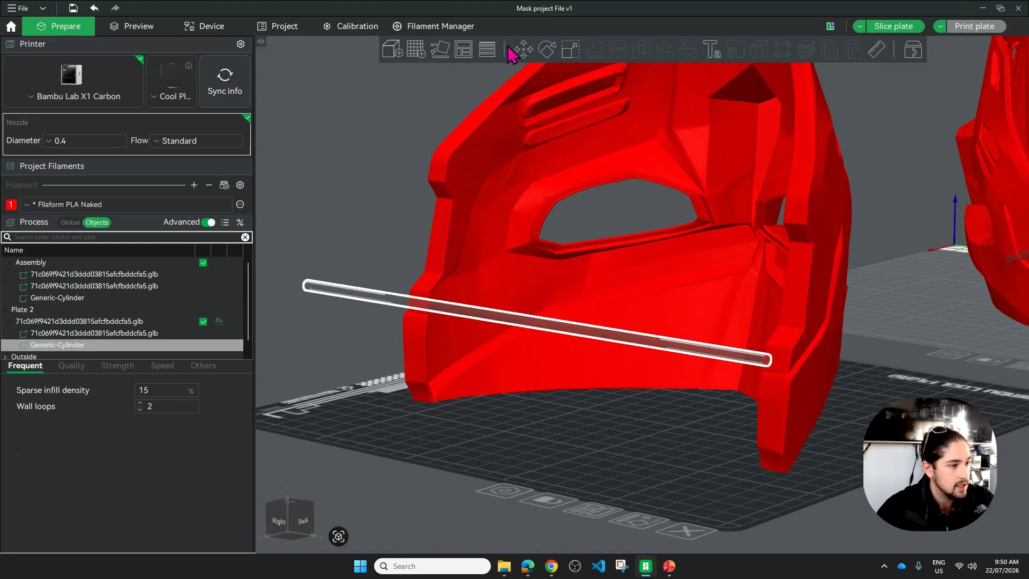
left_click(522, 50)
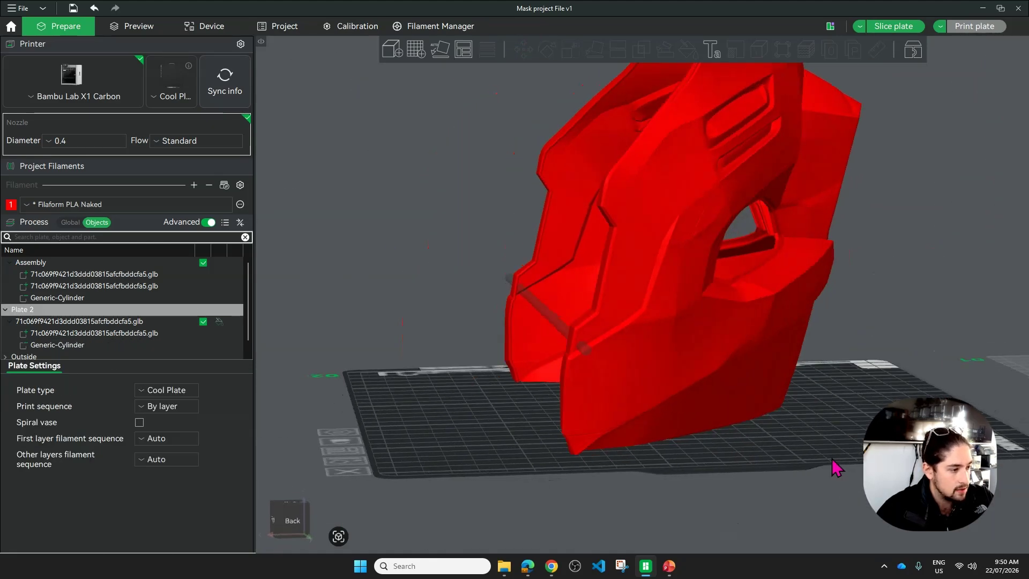
left_click_drag(836, 468, 713, 448)
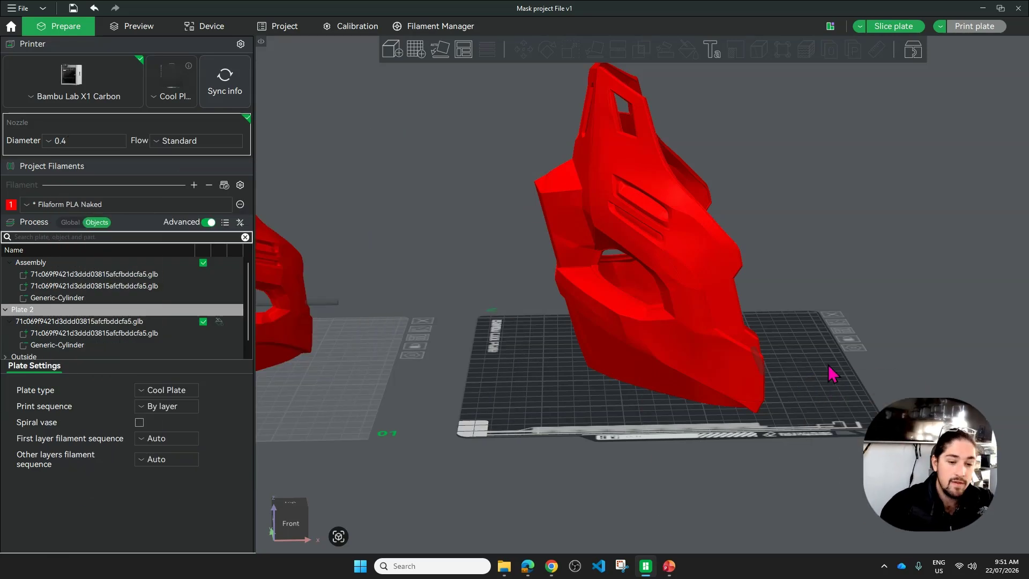
left_click_drag(828, 389, 637, 410)
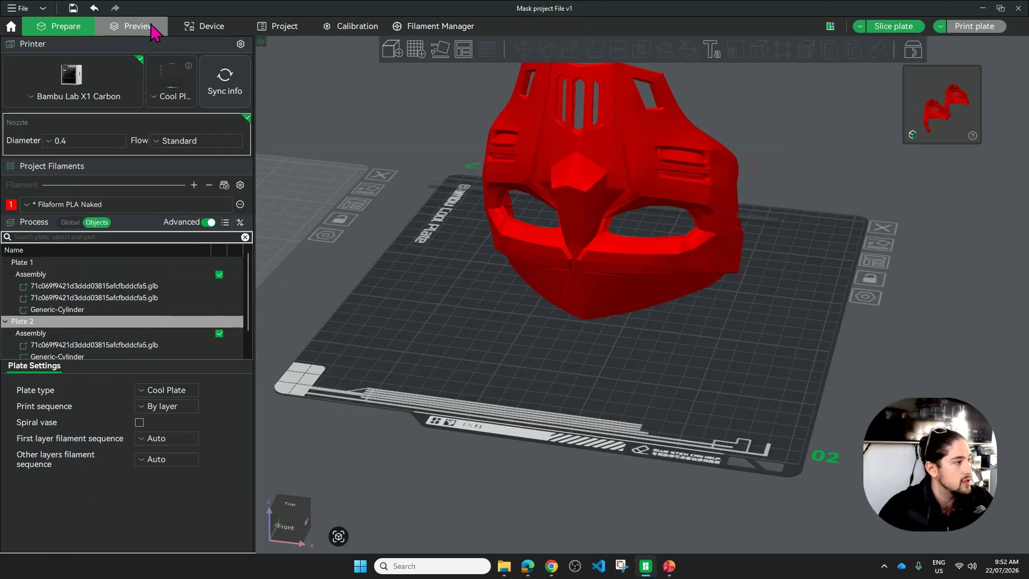
- Measure the distance between an edge on the mask's outer surface and one on its inner surface
left_click(150, 26)
left_click(60, 30)
left_click(668, 244)
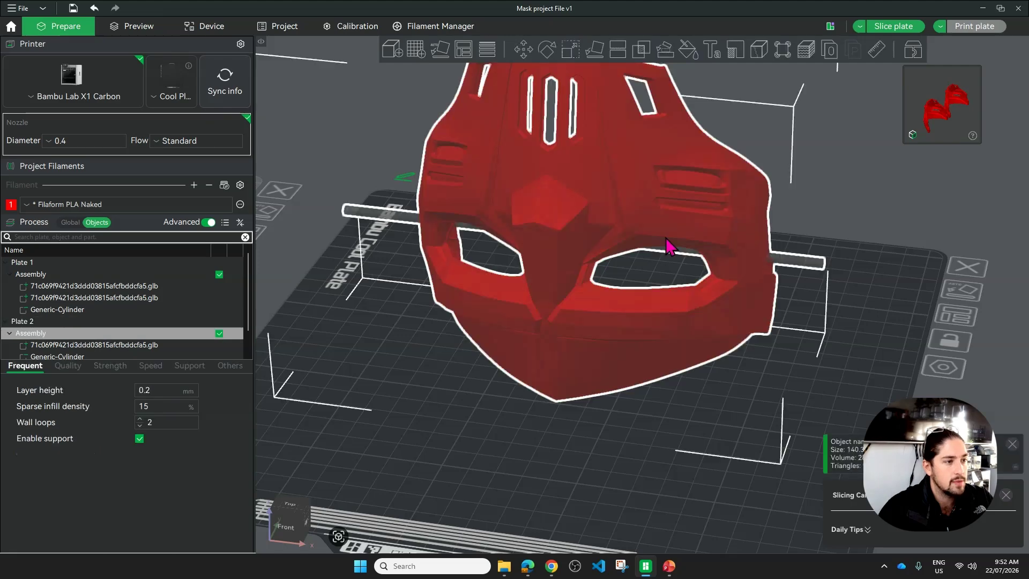
left_click(877, 50)
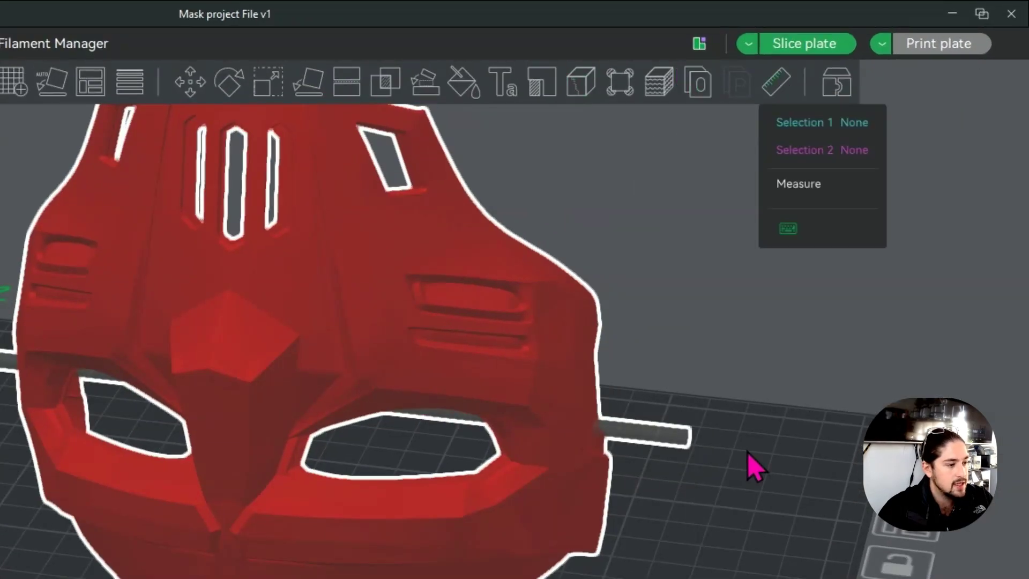
right_click_drag(747, 452, 642, 551)
left_click_drag(674, 532, 655, 534)
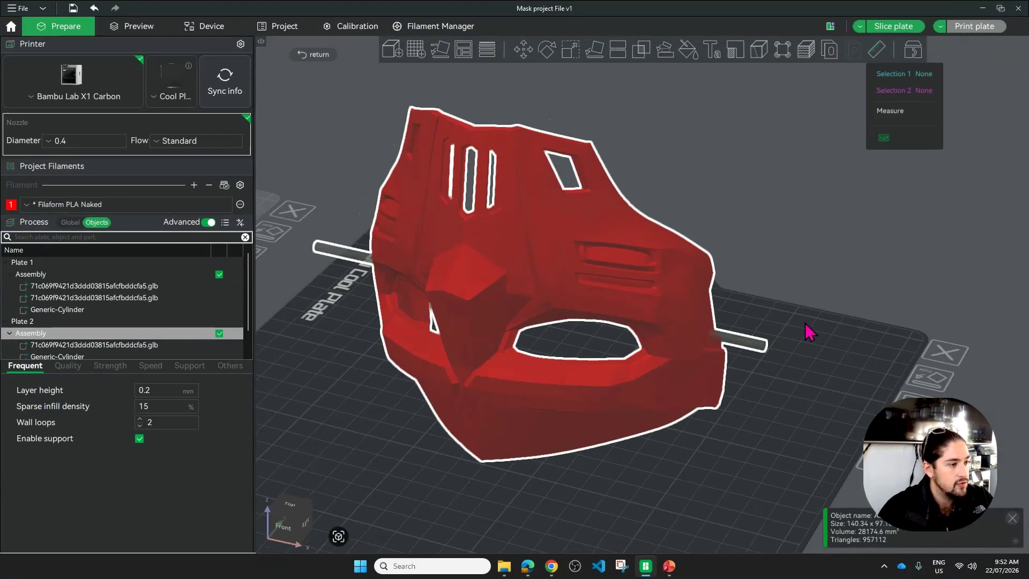
left_click(596, 219)
left_click_drag(938, 287, 509, 161)
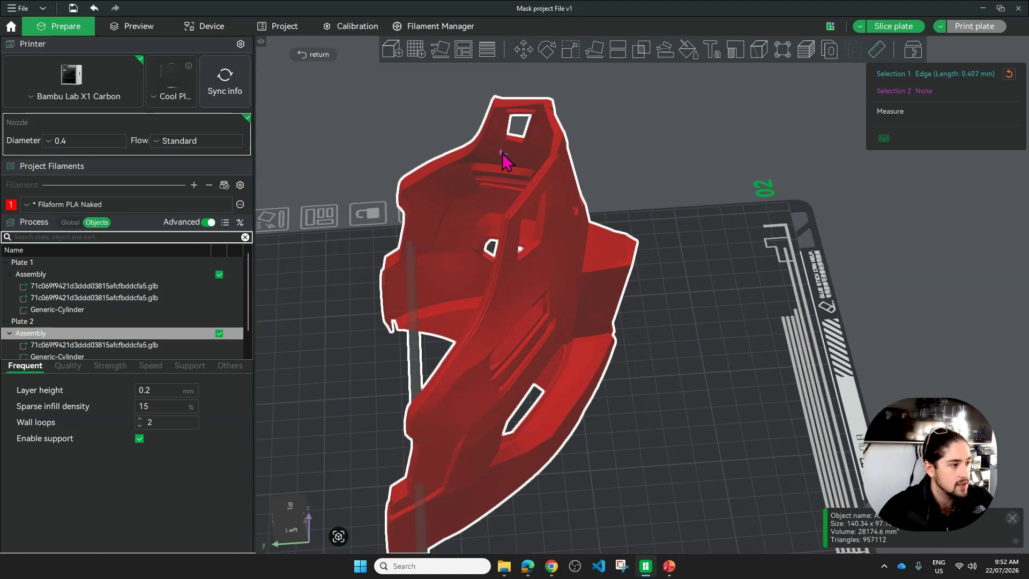
left_click(505, 156)
left_click_drag(662, 140, 578, 168)
scroll(515, 163, "up", 6)
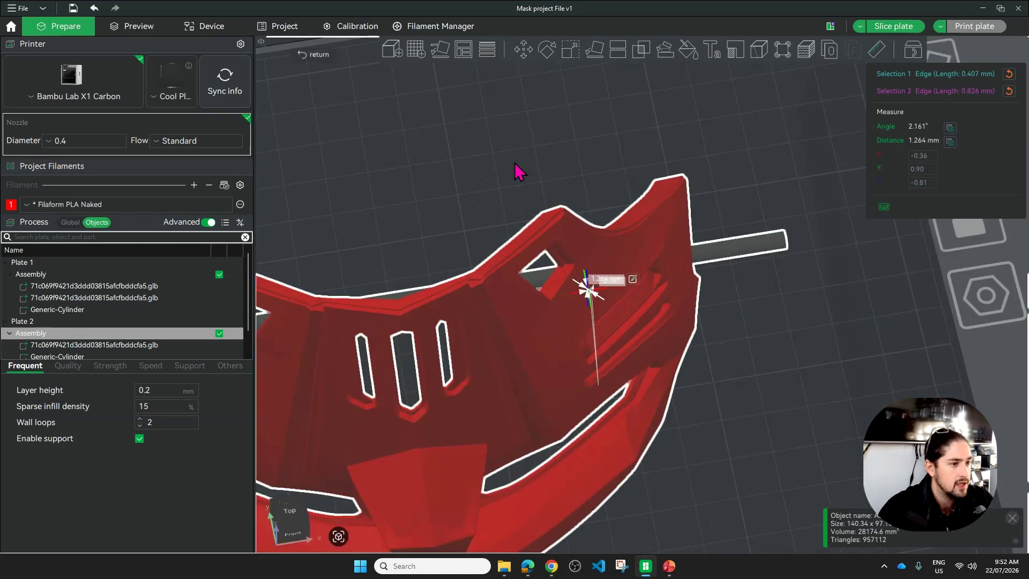
right_click_drag(453, 154, 593, 138)
left_click(593, 140)
left_click_drag(594, 140, 960, 361)
right_click_drag(900, 346, 761, 329)
left_click_drag(761, 329, 688, 301)
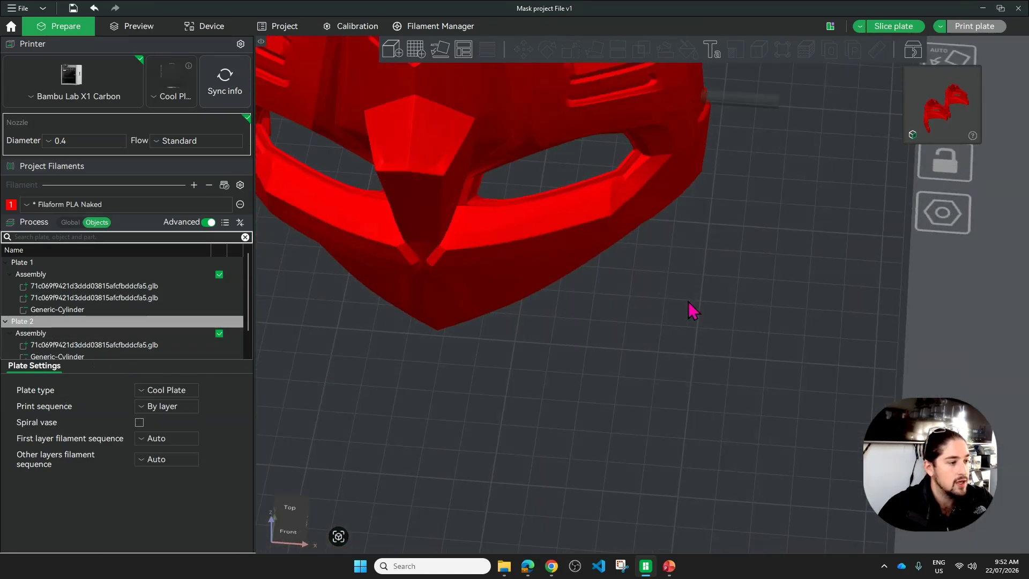
right_click_drag(688, 301, 750, 397)
scroll(751, 397, "down", 2)
left_click_drag(751, 397, 739, 377)
scroll(731, 396, "down", 4)
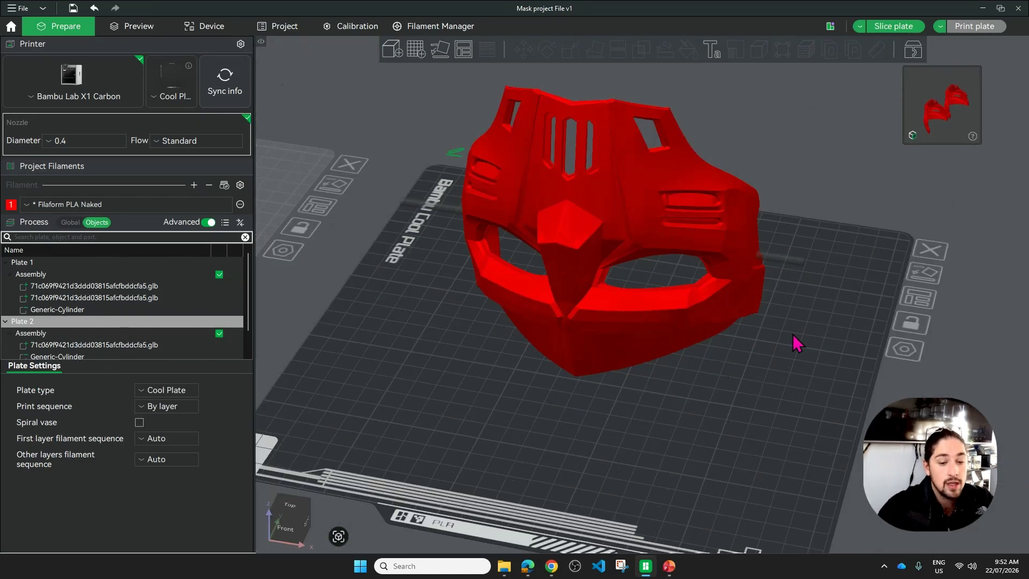
right_click_drag(795, 378, 819, 395)
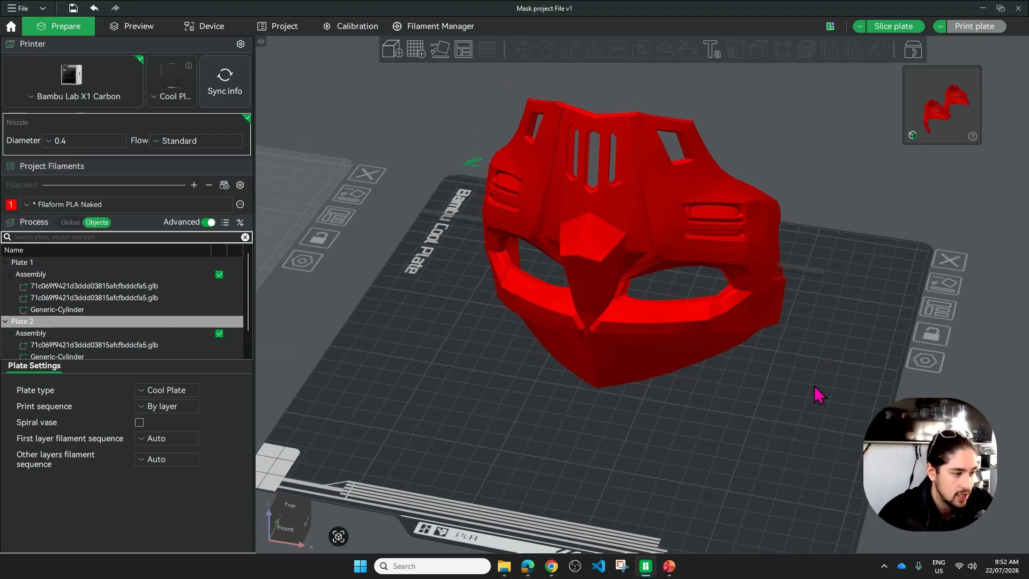
mouse_move(816, 395)
left_mouse_down()
mouse_move(801, 391)
mouse_move(800, 416)
mouse_move(812, 417)
left_mouse_up()
right_click_drag(584, 456, 654, 455)
right_click_drag(426, 371, 507, 387)
right_click_drag(390, 343, 757, 440)
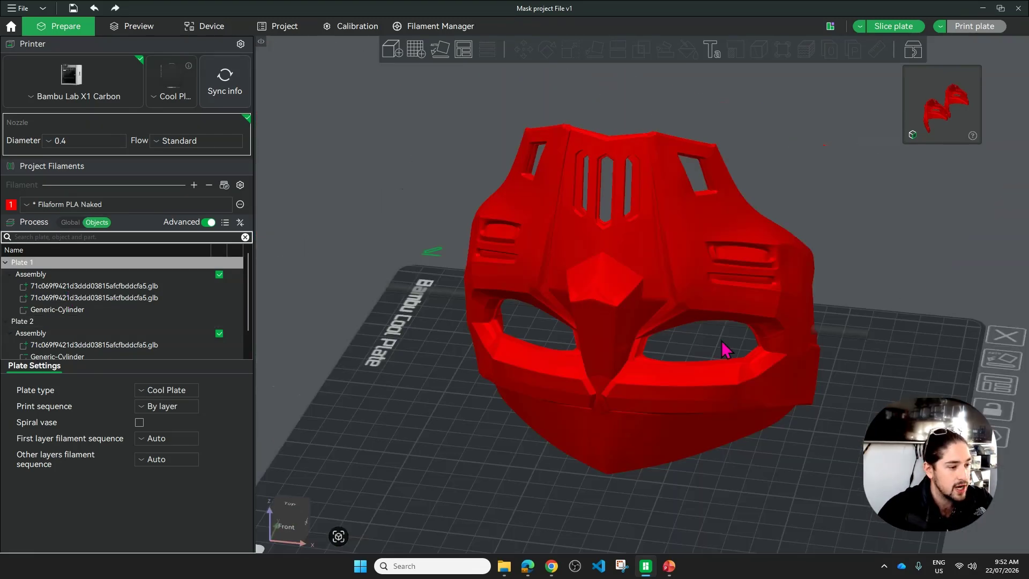
left_click_drag(820, 410, 825, 427)
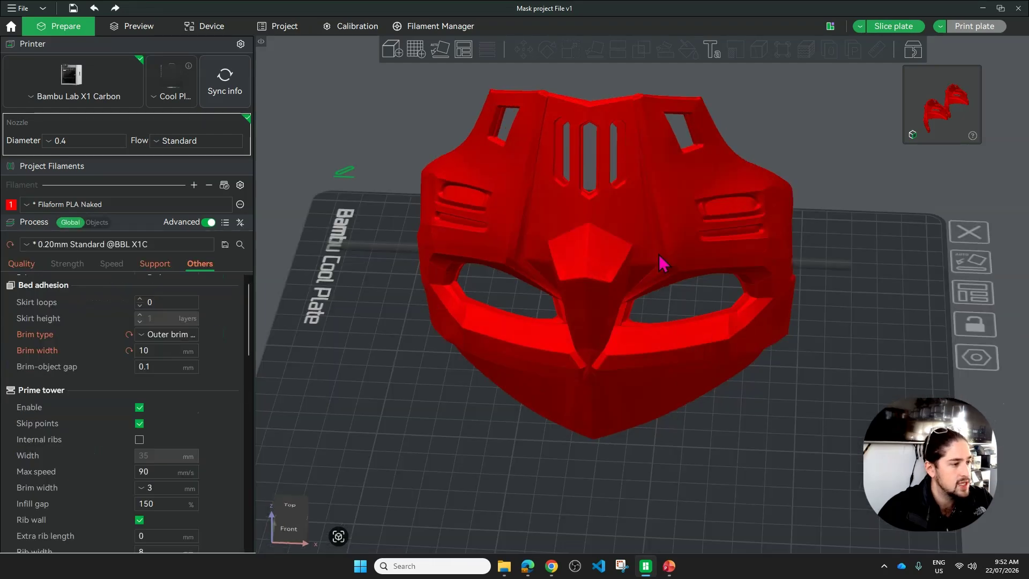
- Duplicate the mask part within the plate 2 assembly
left_click(660, 255)
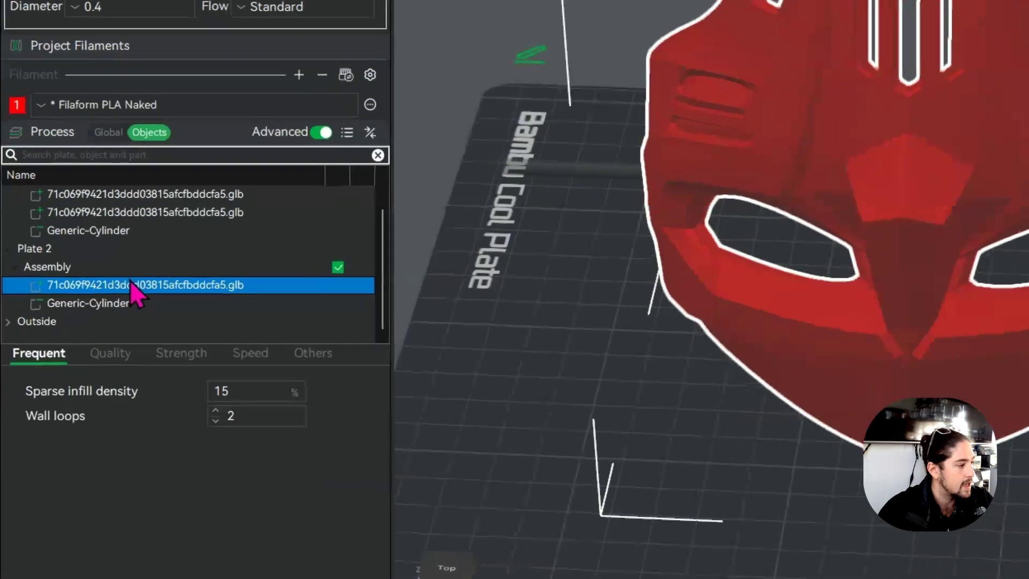
right_click(85, 318)
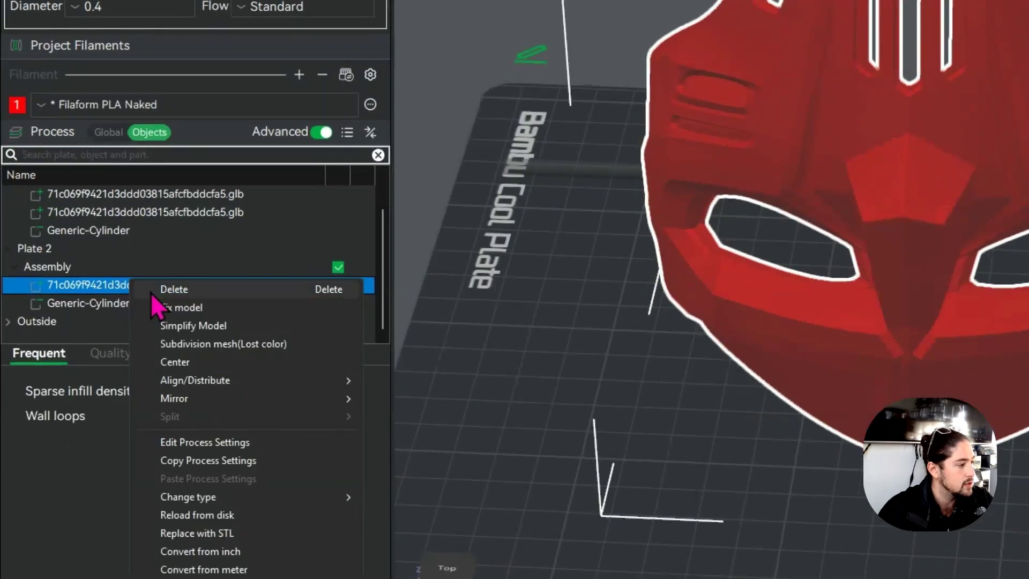
left_click(45, 321)
key("ctrl+v")
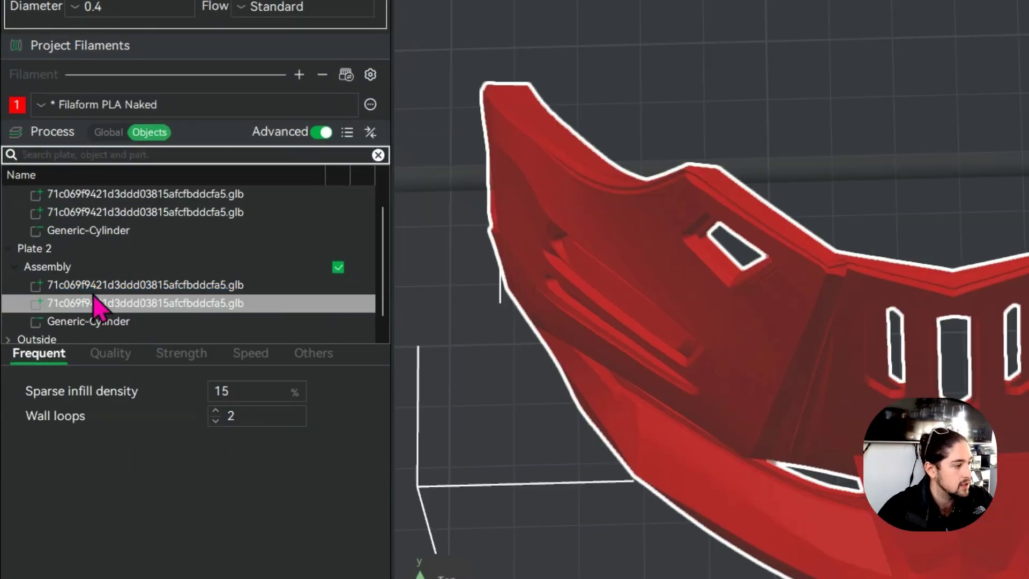
- Rename the two mask parts in the plate 2 assembly as 1 and 2
left_click(86, 288)
double_click(99, 287)
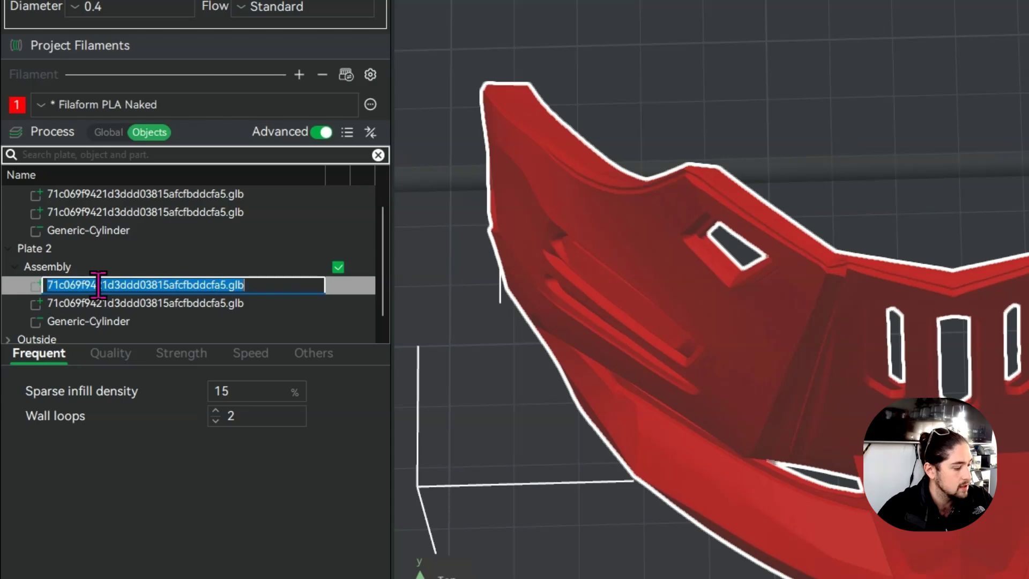
type("1")
left_click(117, 307)
double_click(95, 304)
type("2")
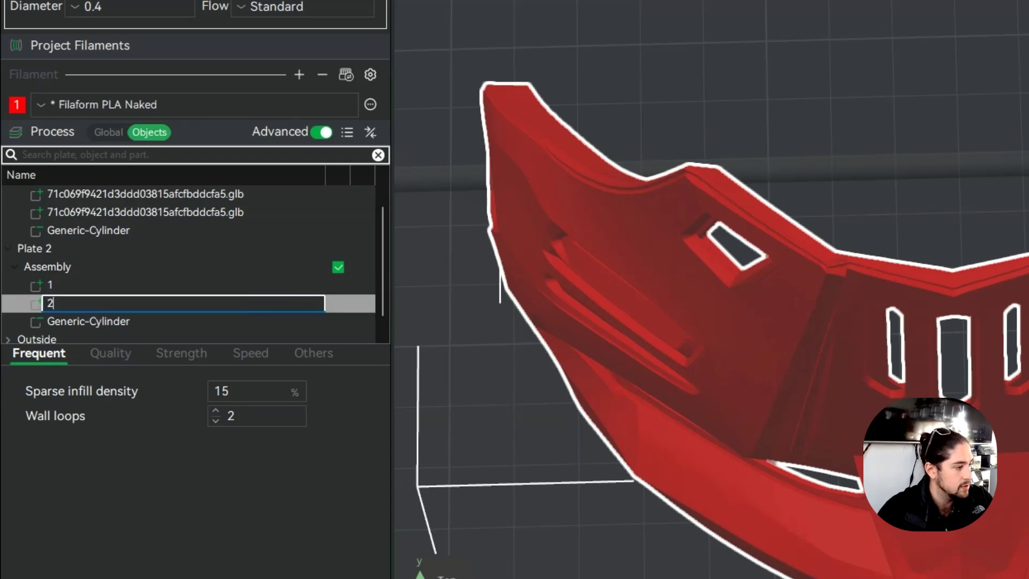
- Offset mask part 2 slightly backward along Y, to a position of about 129.18 mm
left_click(523, 51)
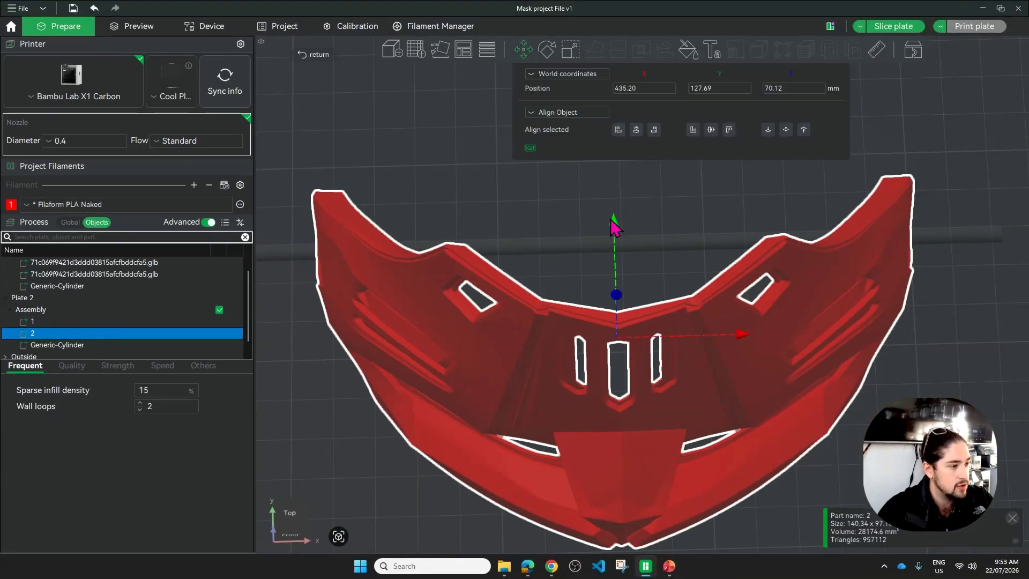
left_click_drag(616, 236, 643, 332)
key("ctrl+z")
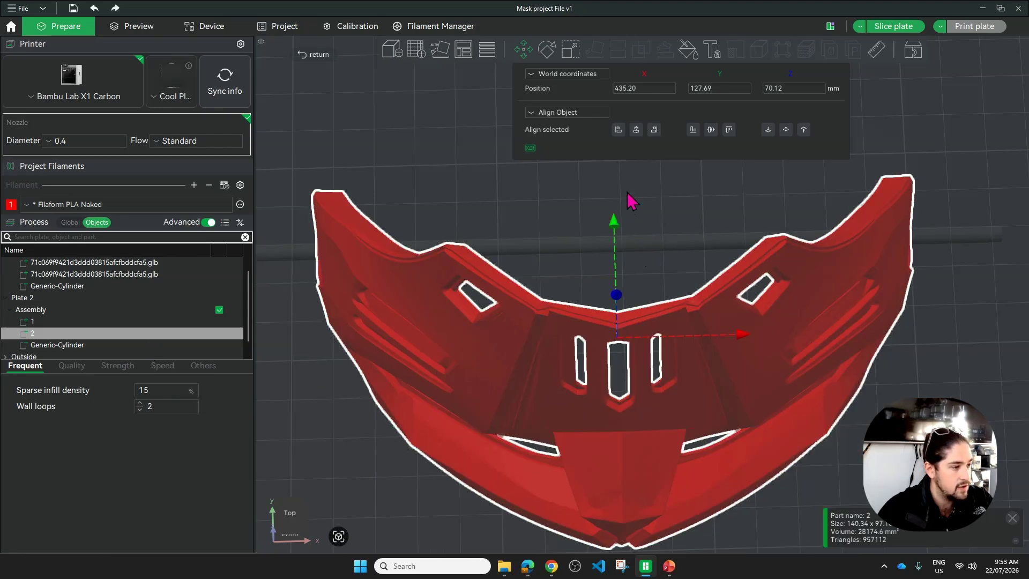
scroll(637, 211, "up", 3)
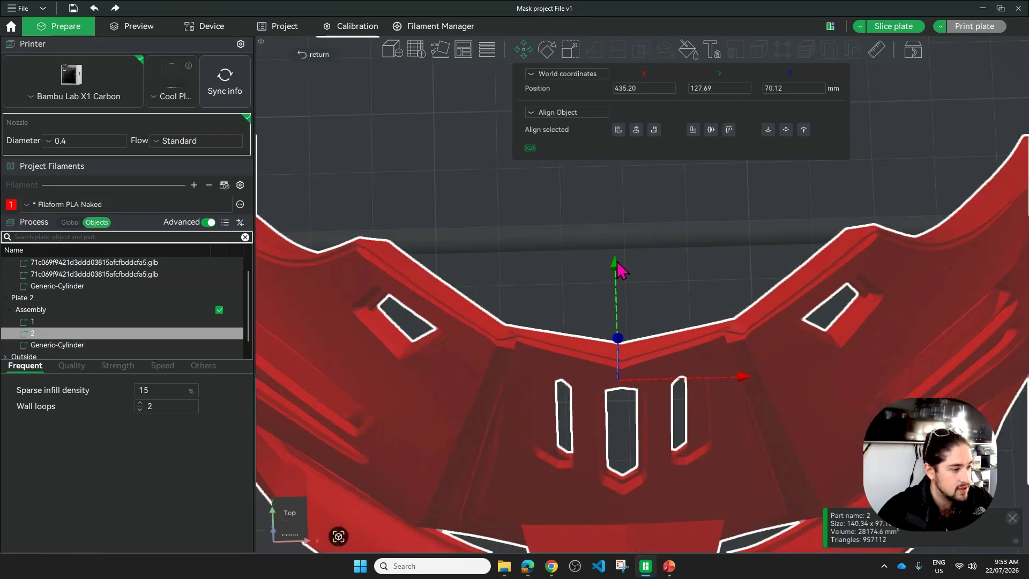
scroll(650, 264, "down", 3)
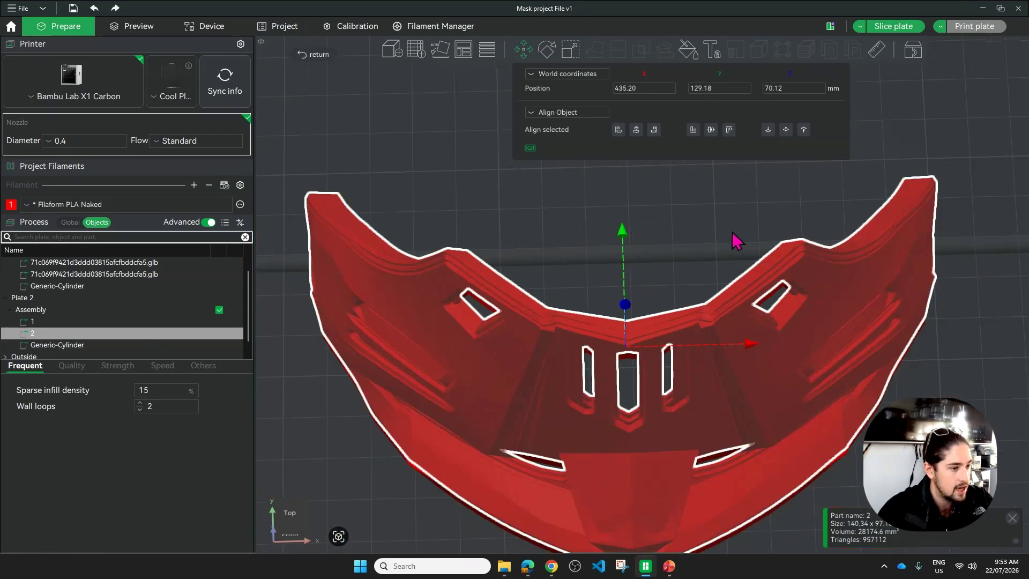
left_click_drag(735, 239, 651, 243)
scroll(651, 244, "down", 2)
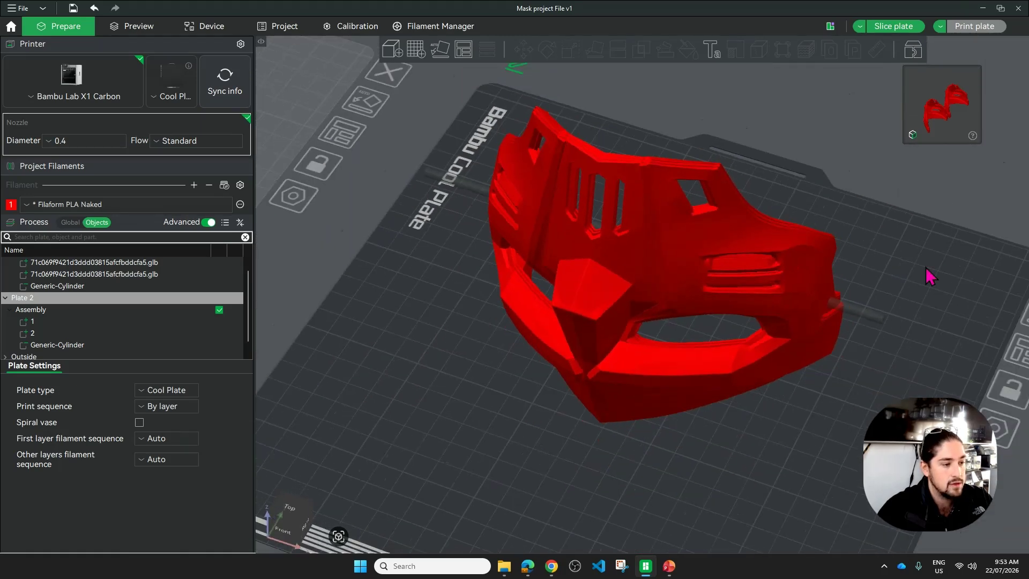
- Inspect the overlapping mask from the front and highlight parts 1 and 2 of the plate 2 assembly in turn
right_click_drag(930, 252, 906, 271)
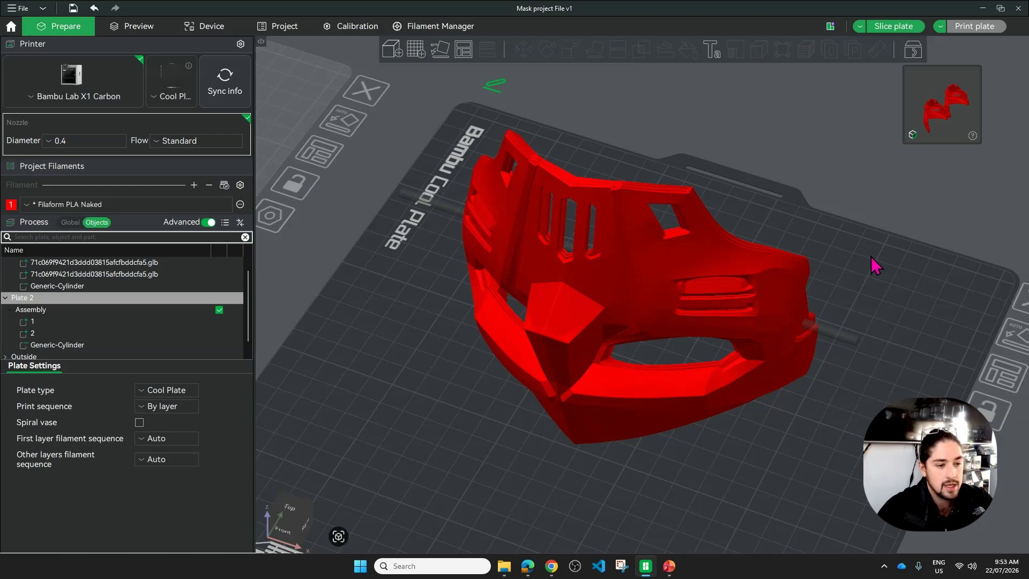
left_click_drag(869, 256, 878, 241)
scroll(617, 301, "up", 3)
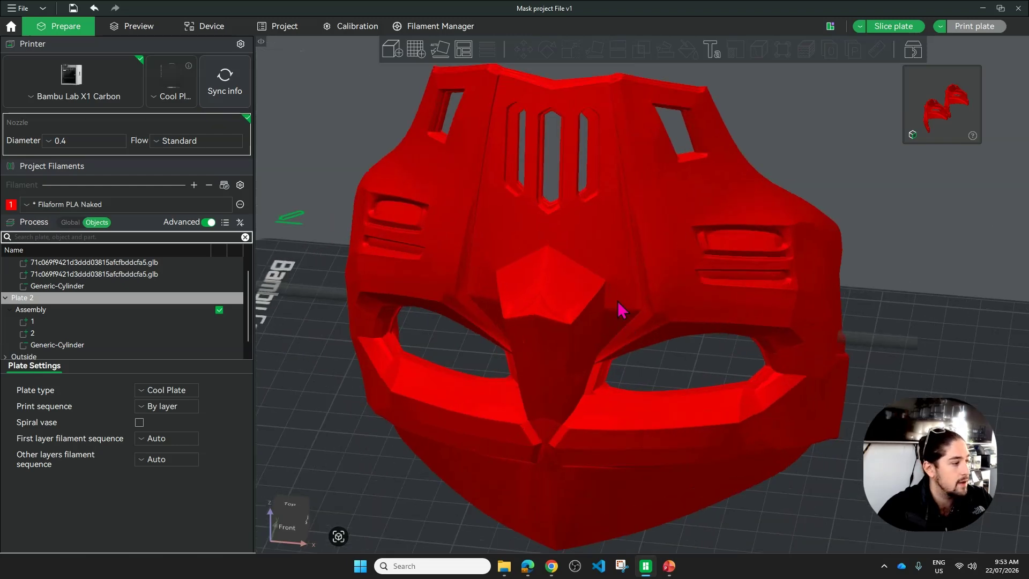
left_click(39, 321)
left_click(51, 332)
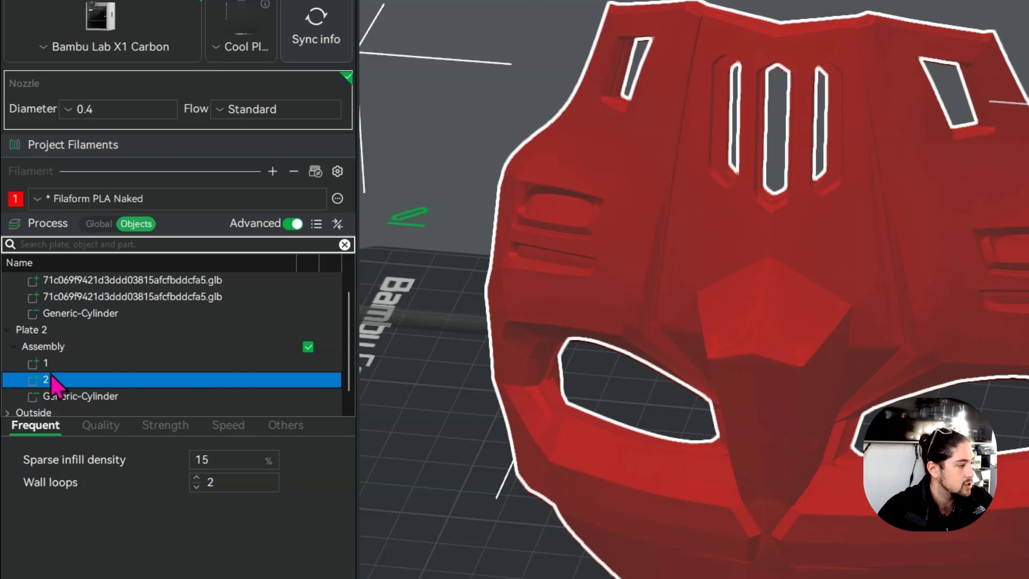
left_click(59, 364)
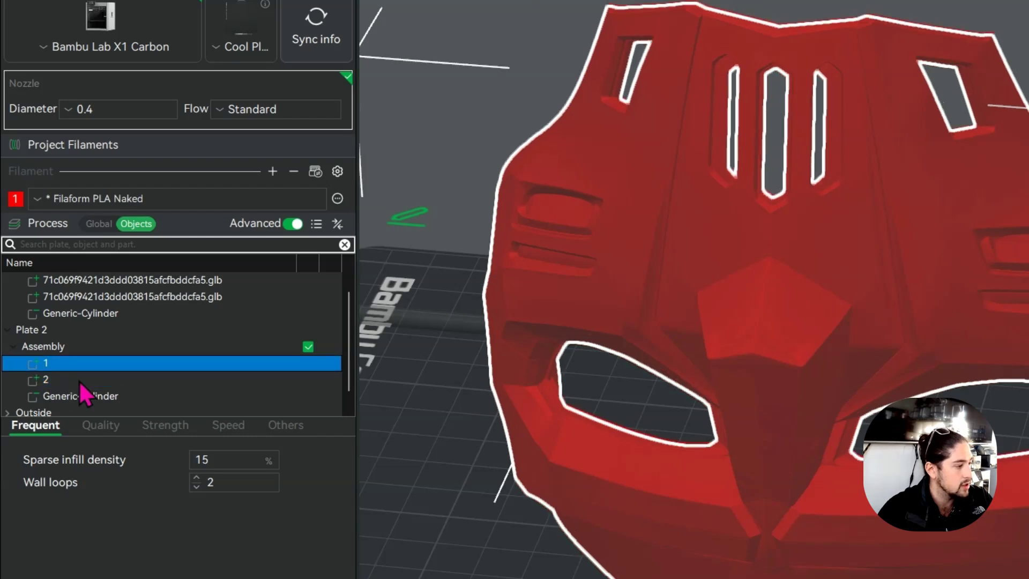
- Select mask parts 1 and 2 together in the plate 2 assembly and review the available merge options without applying any
left_click(66, 346)
left_click(13, 346)
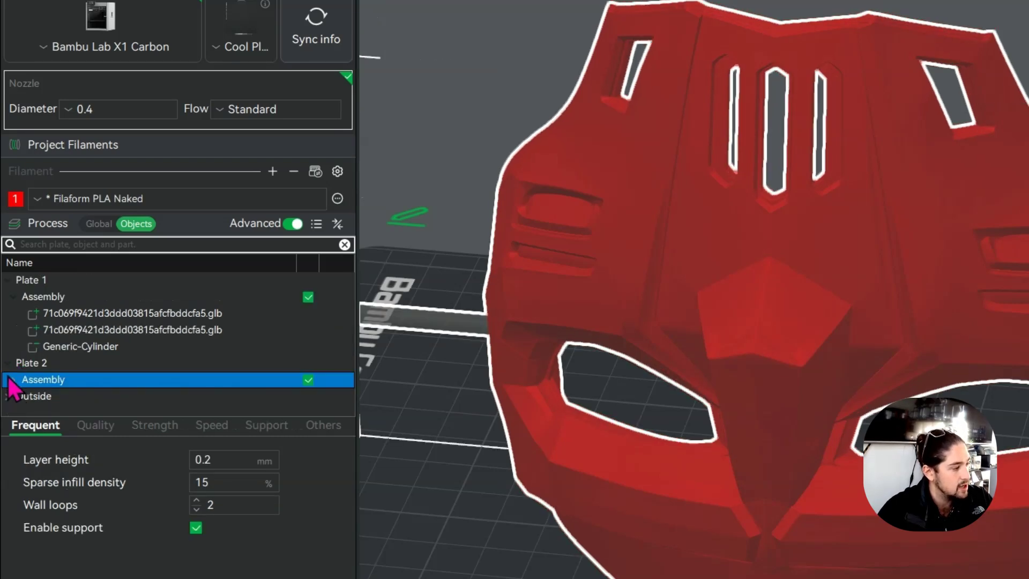
left_click(11, 379)
scroll(82, 362, "down", 1)
left_click(45, 349)
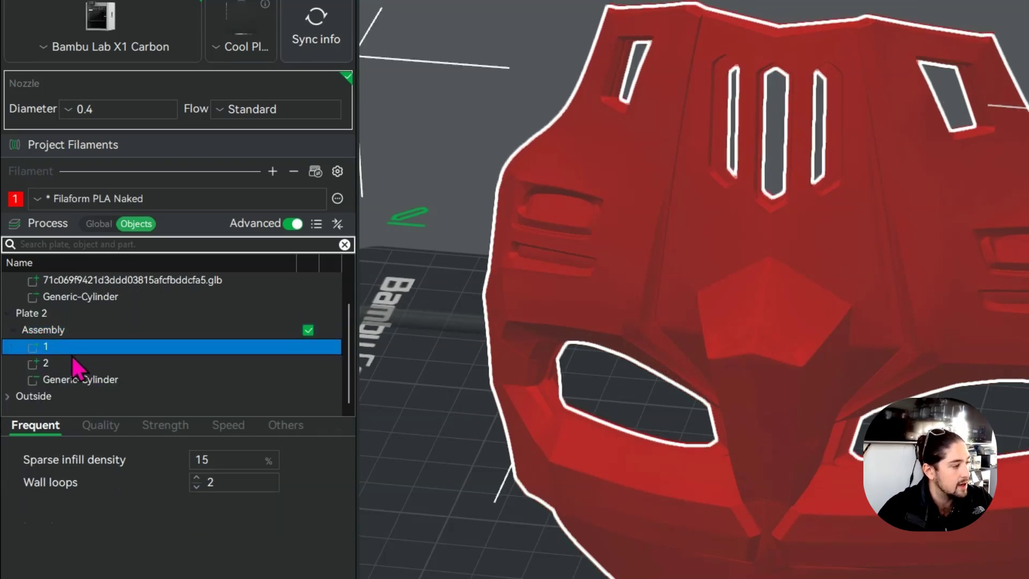
left_click(84, 364, "shift")
right_click(83, 362)
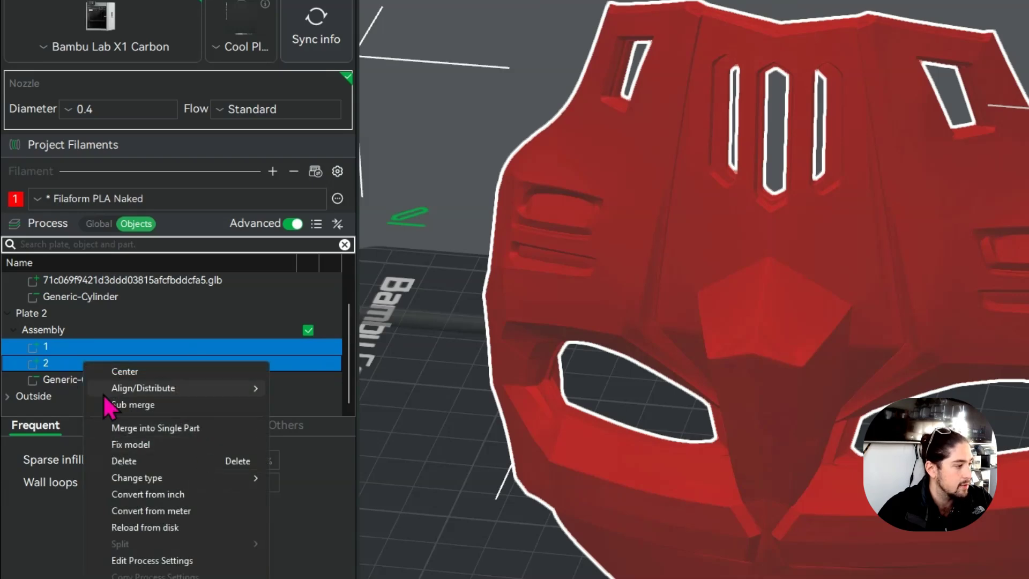
left_click(474, 185)
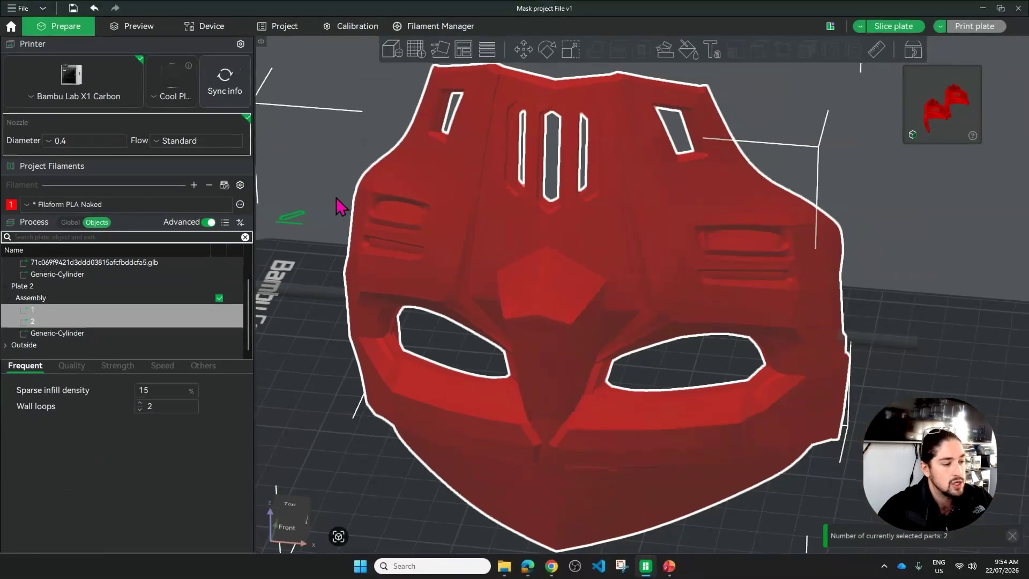
scroll(336, 197, "down", 5)
left_click(850, 240)
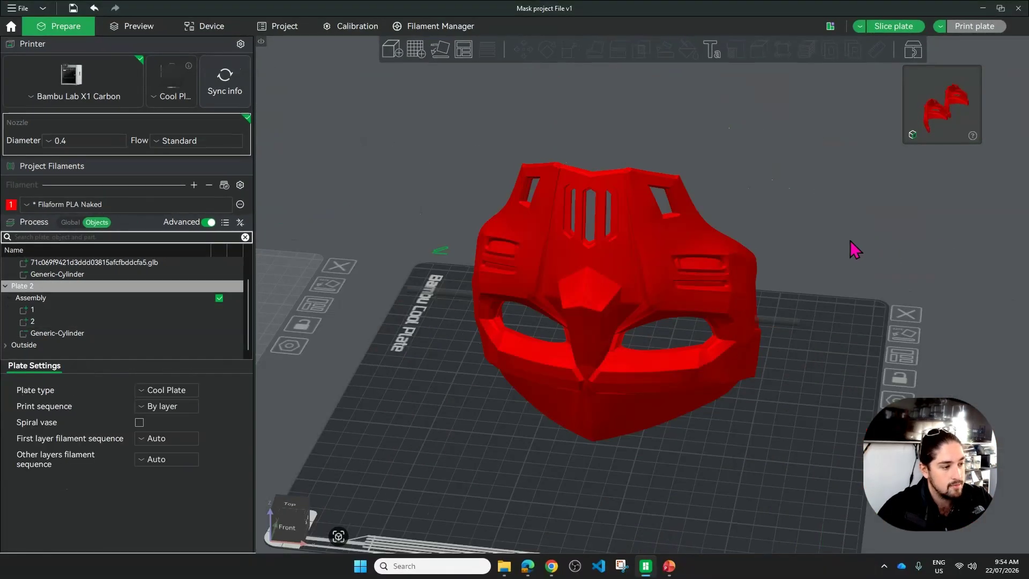
left_click_drag(850, 240, 860, 233)
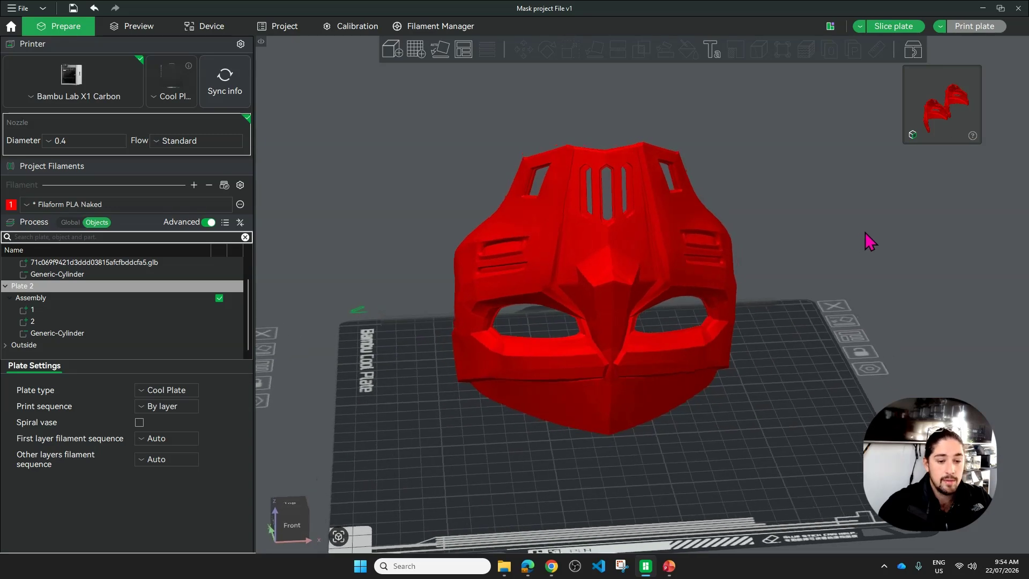